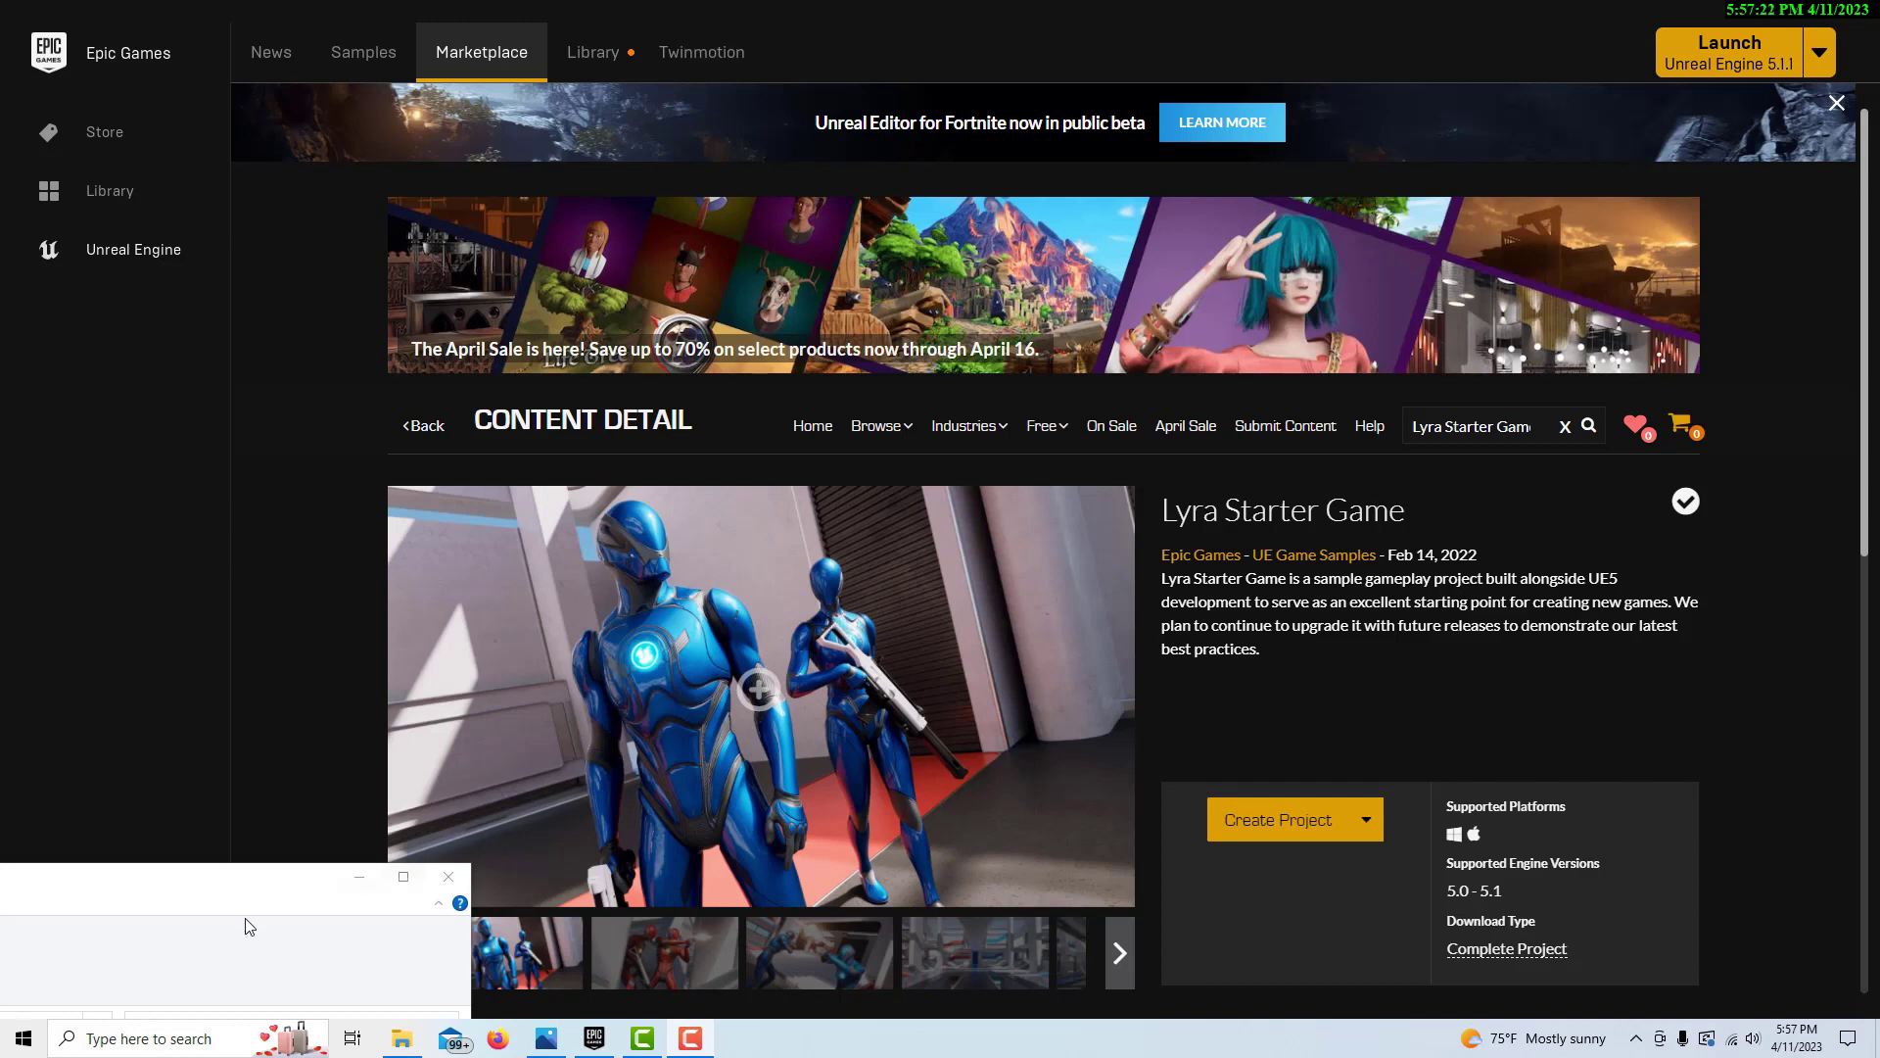
# Open the LyraStarterGame folder in Explorer and launch LyraStarterGame.uproject in Unreal
pyautogui.moveTo(250, 890); pyautogui.dragTo(818, 819)
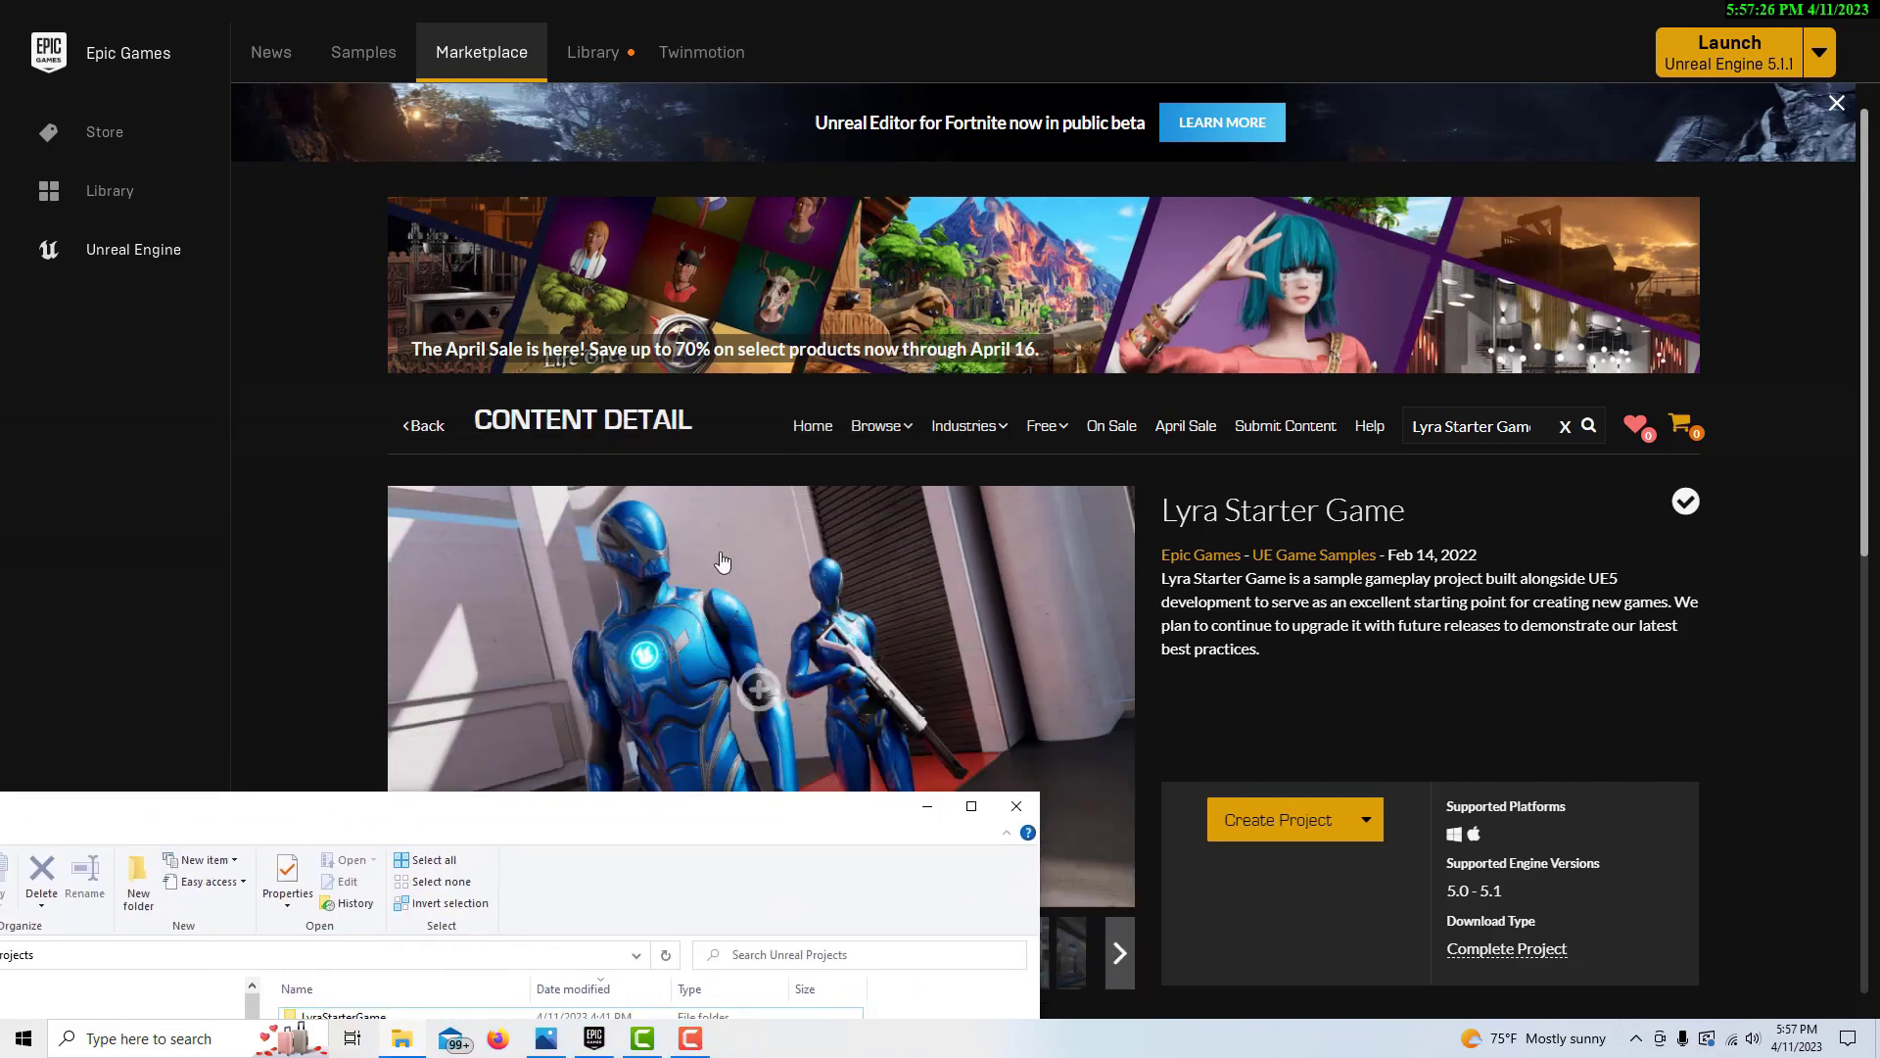
pyautogui.moveTo(678, 823); pyautogui.dragTo(619, 567)
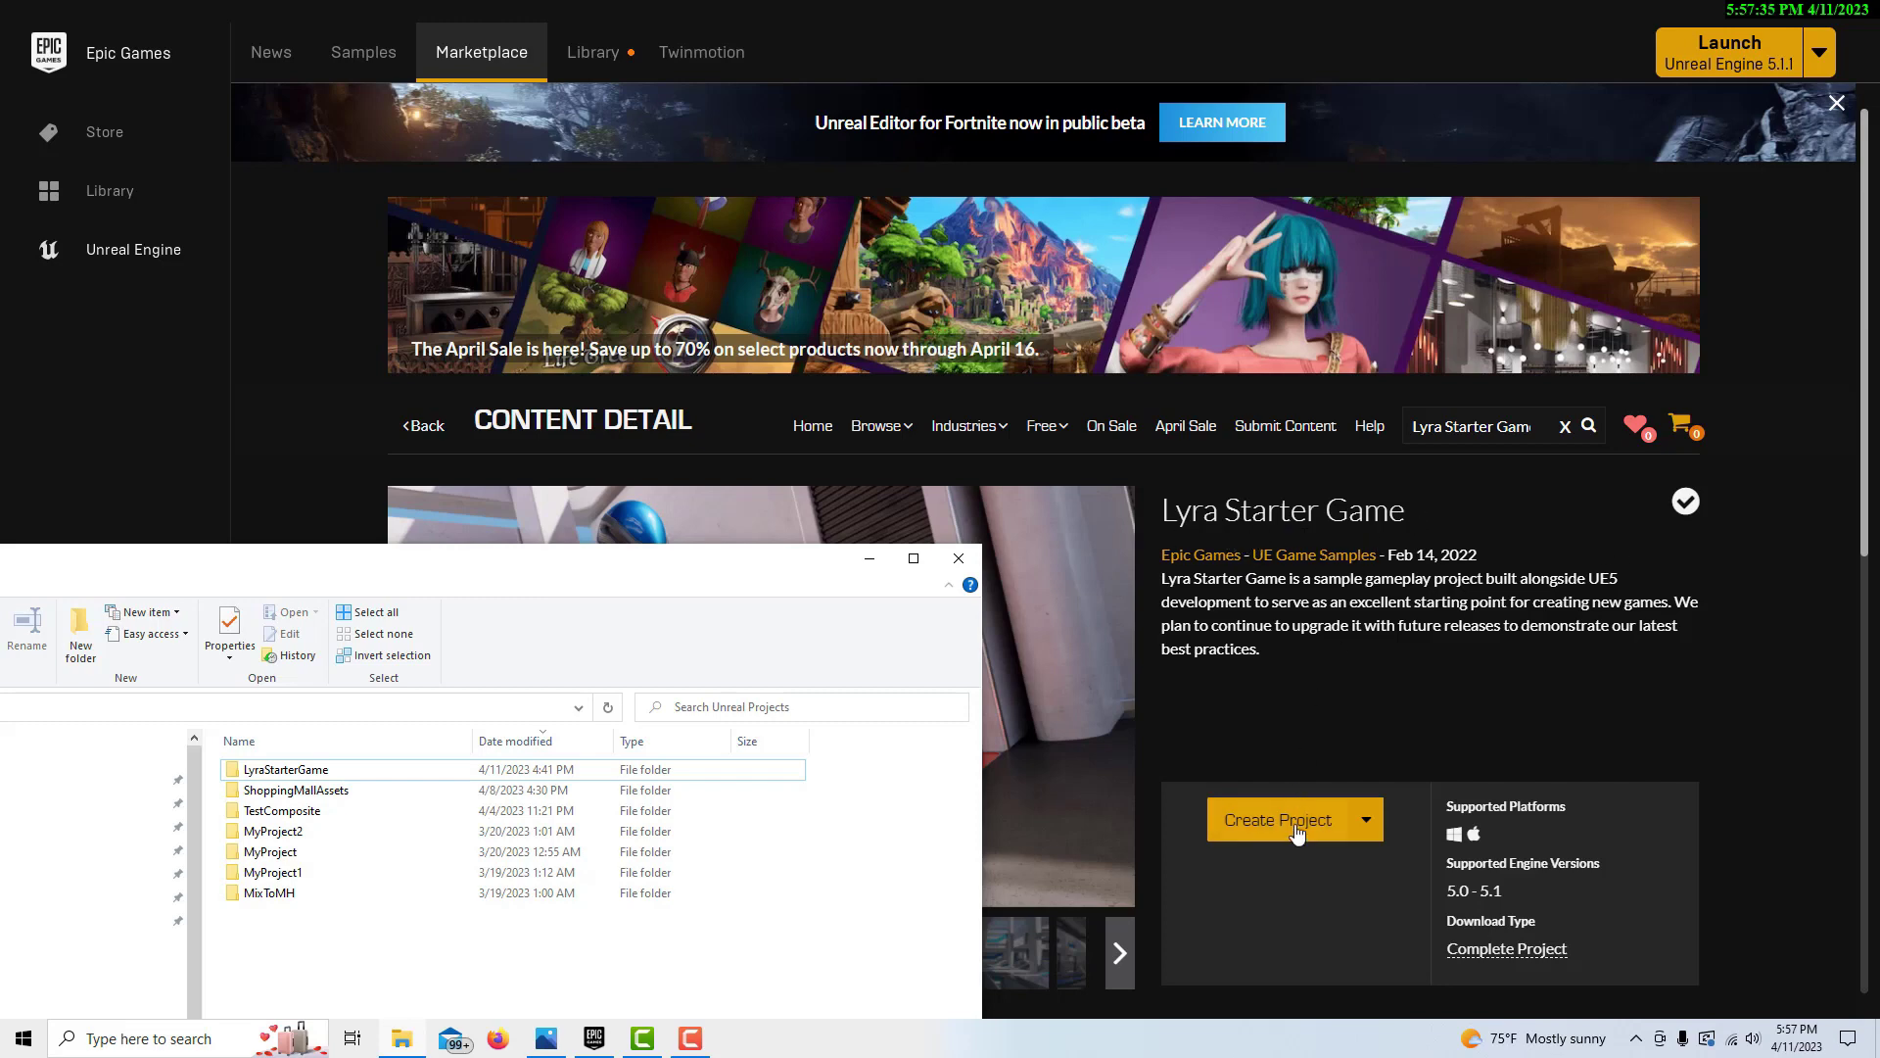
pyautogui.click(304, 770)
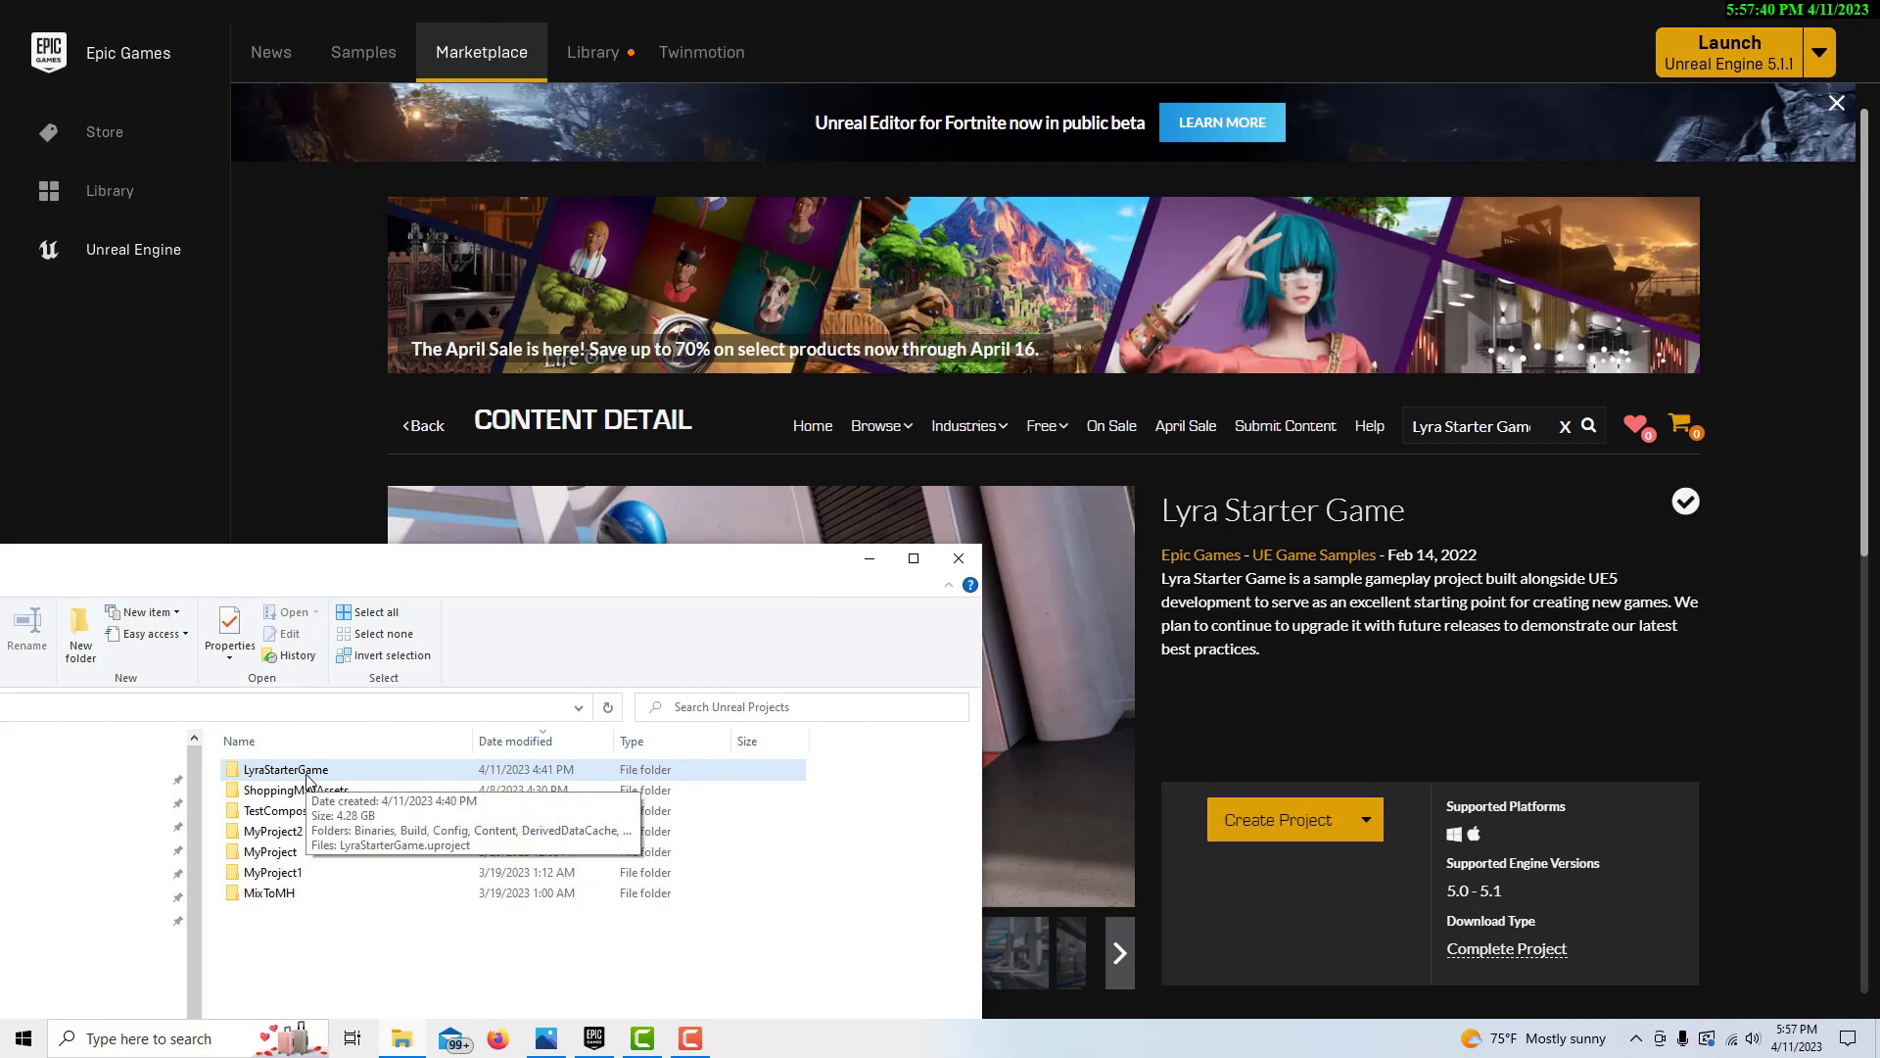
pyautogui.doubleClick(307, 772)
pyautogui.doubleClick(340, 979)
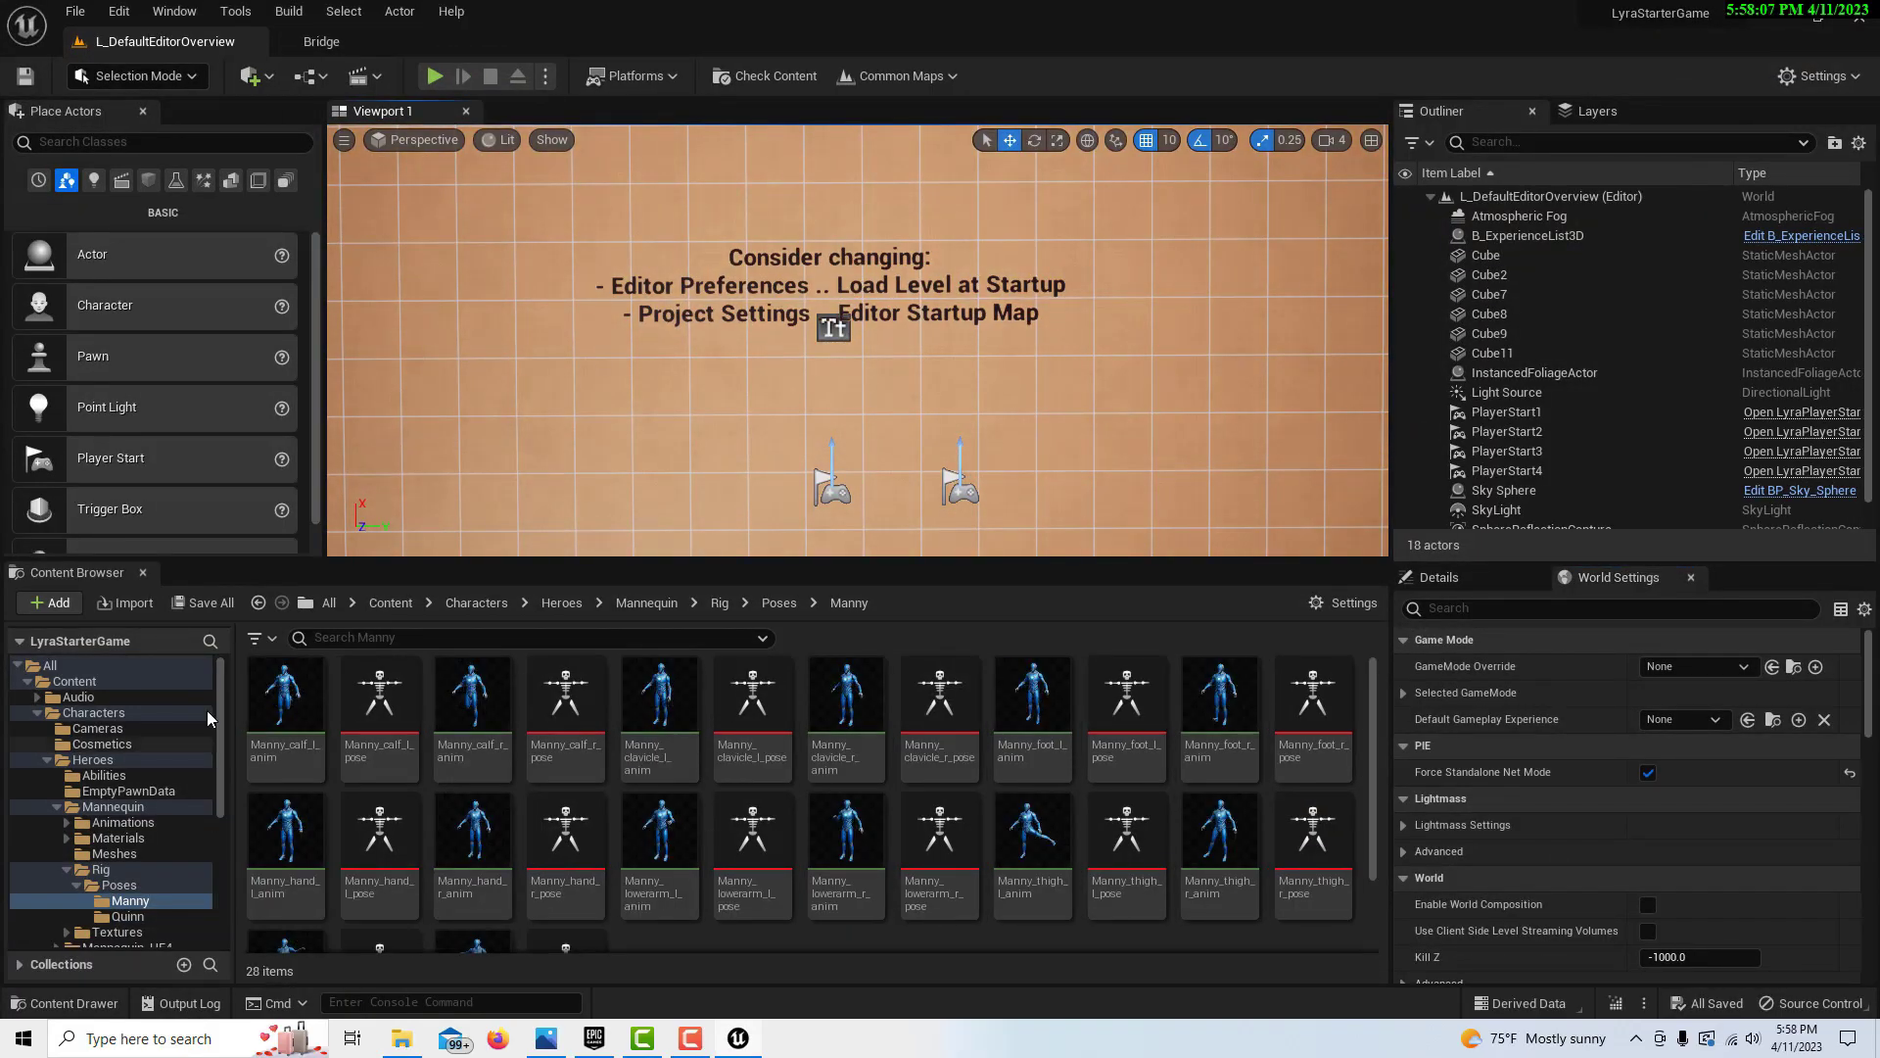
# Browse to Content > Characters > Heroes > Mannequin > Meshes and select SKM_Quinn
pyautogui.click(63, 682)
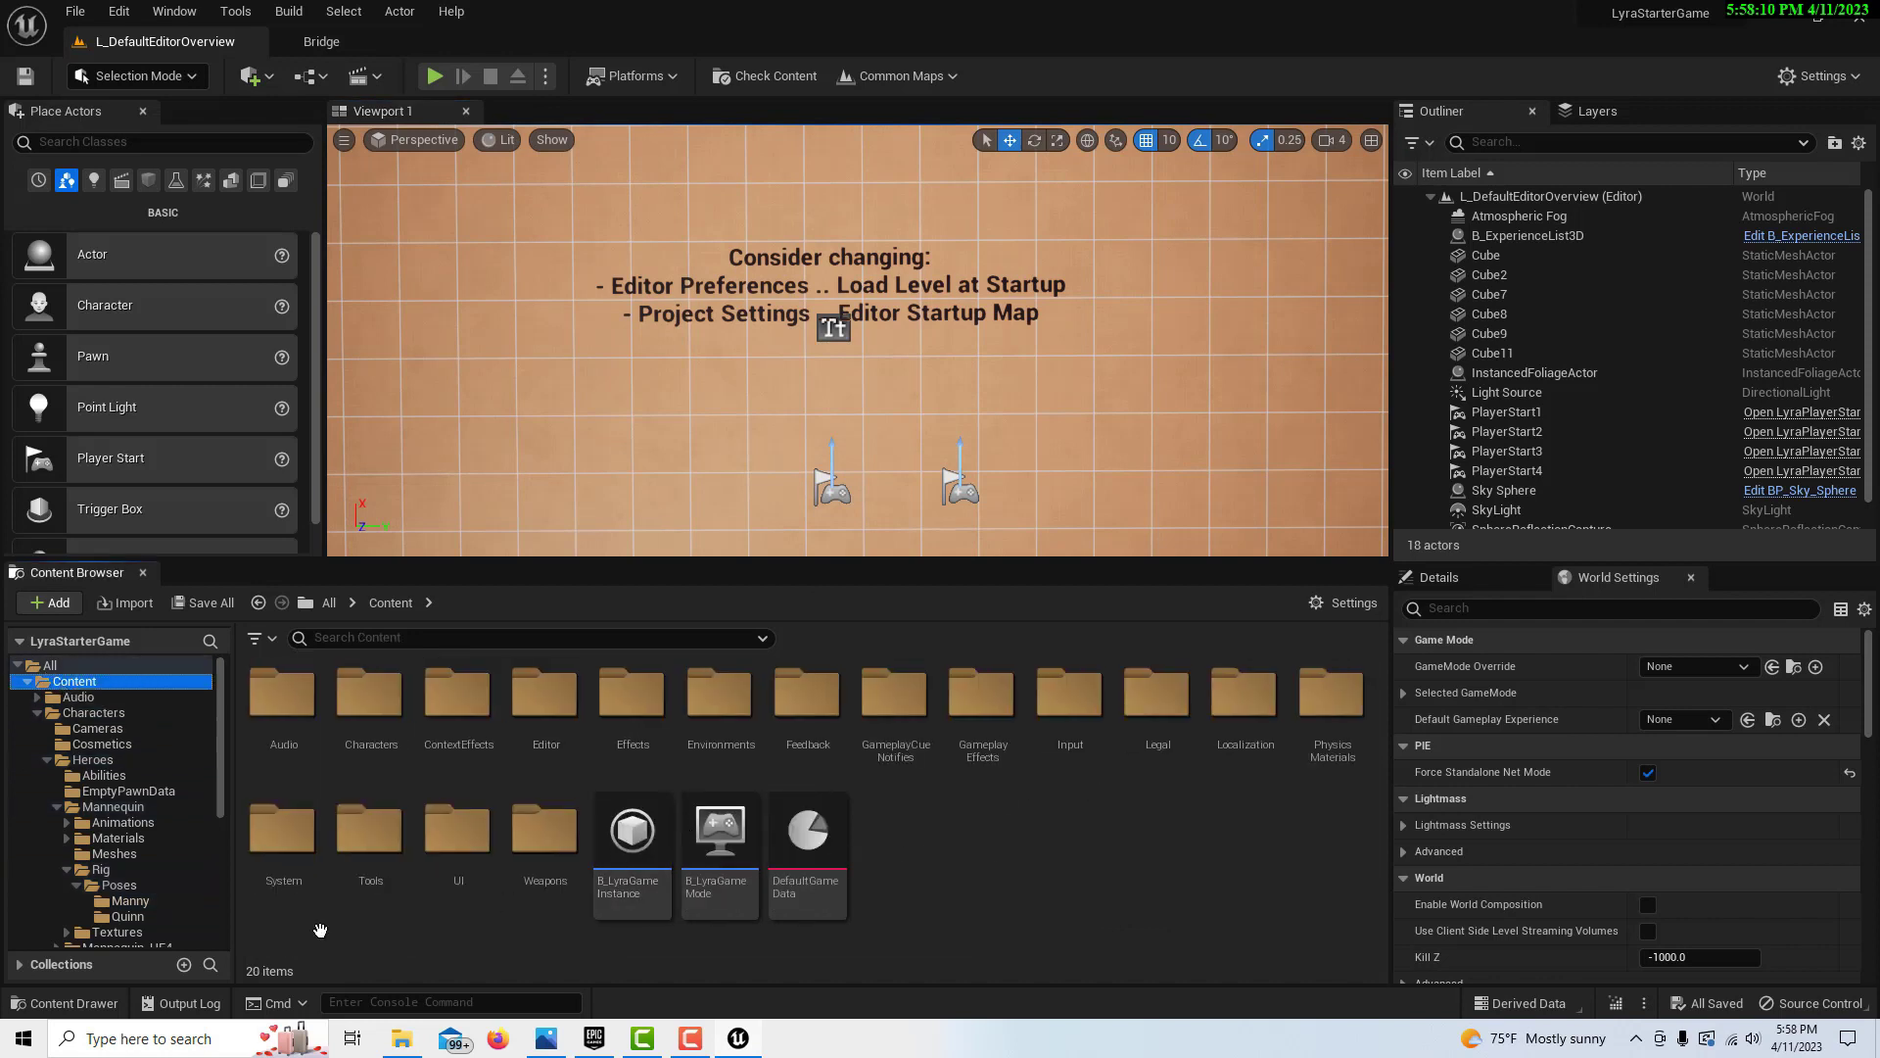
pyautogui.click(98, 760)
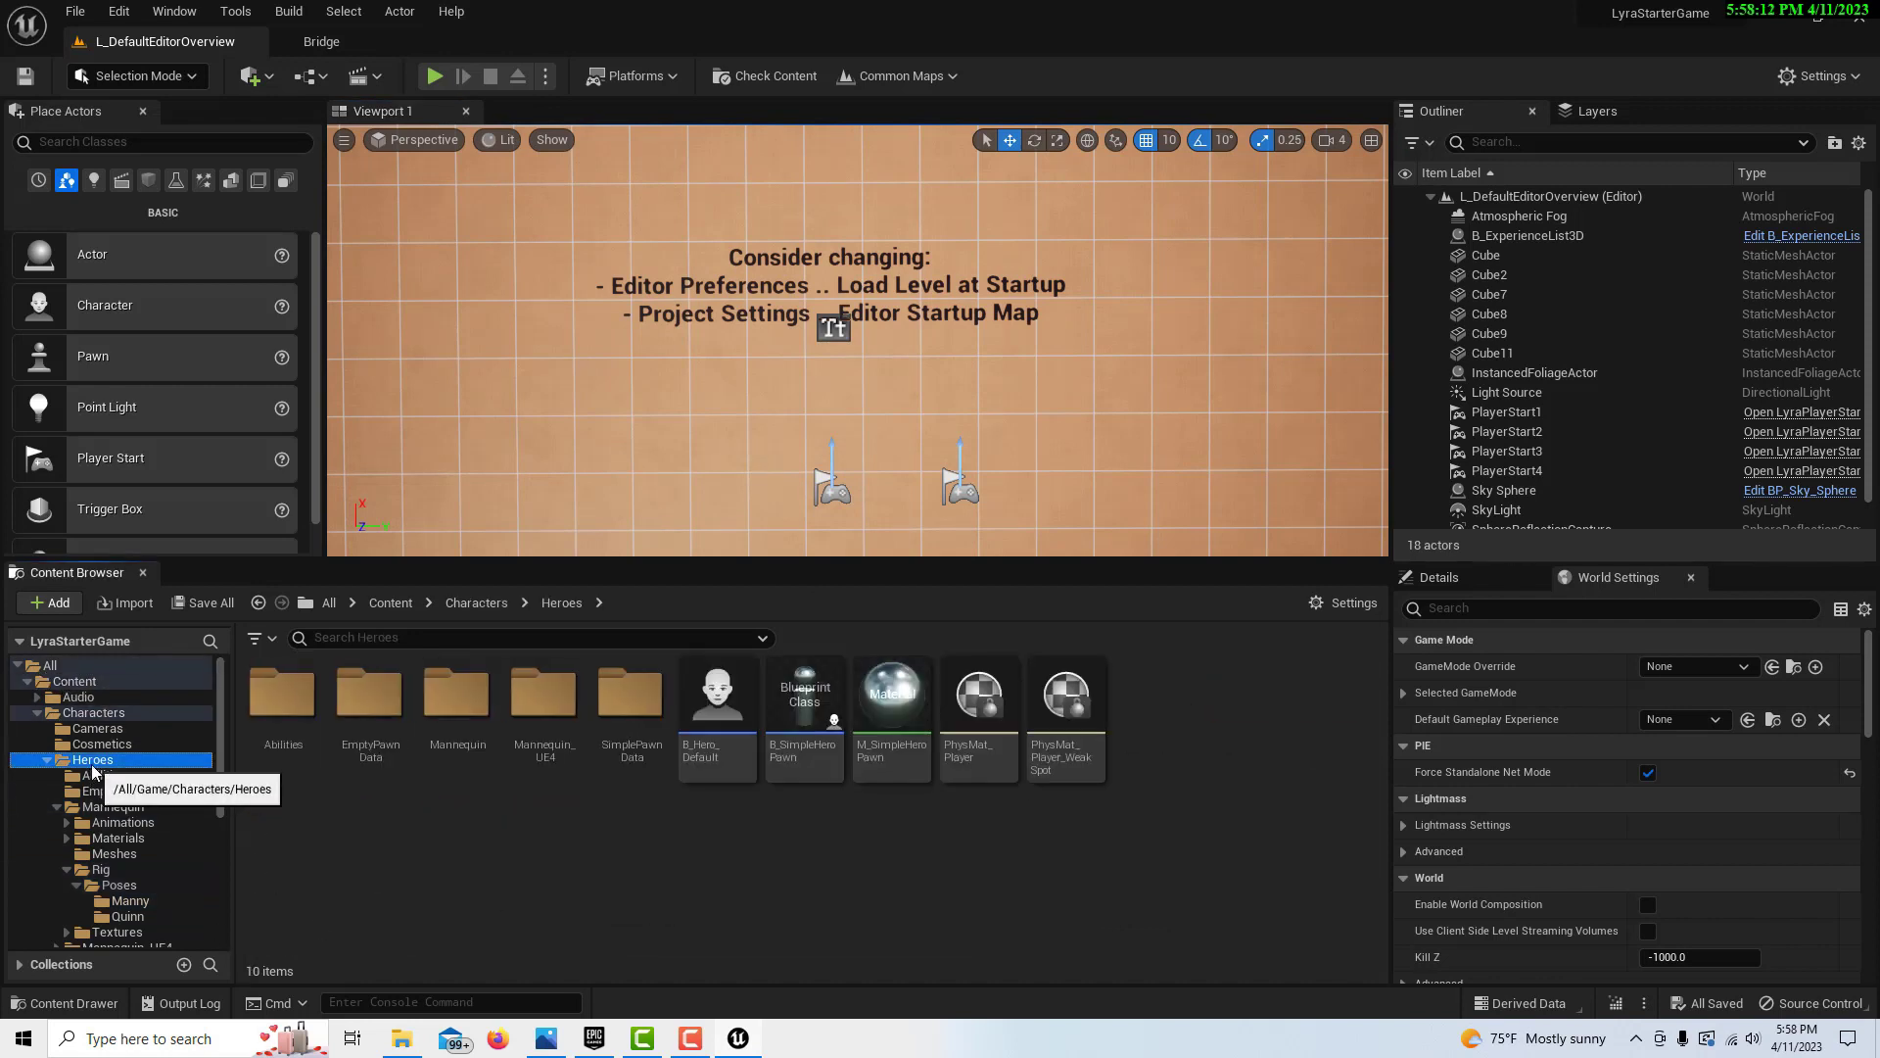
pyautogui.click(134, 812)
pyautogui.click(190, 851)
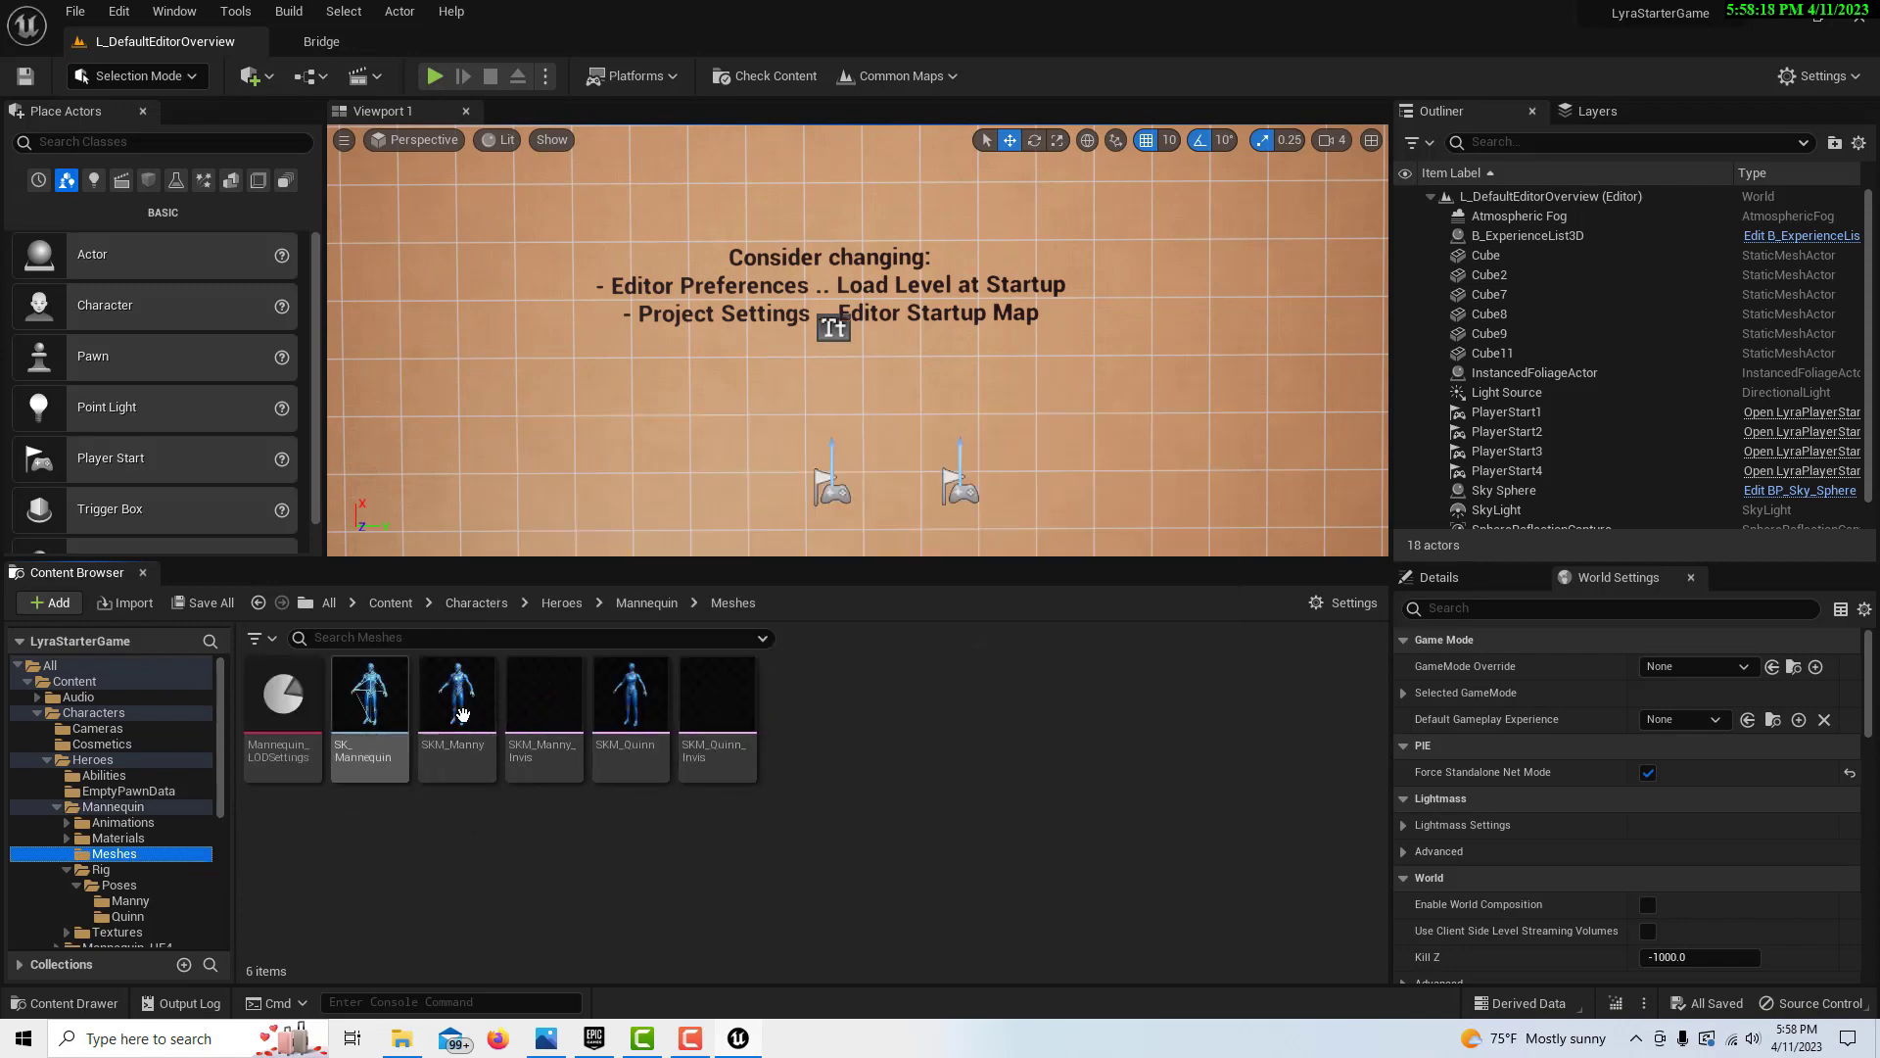
pyautogui.click(622, 714)
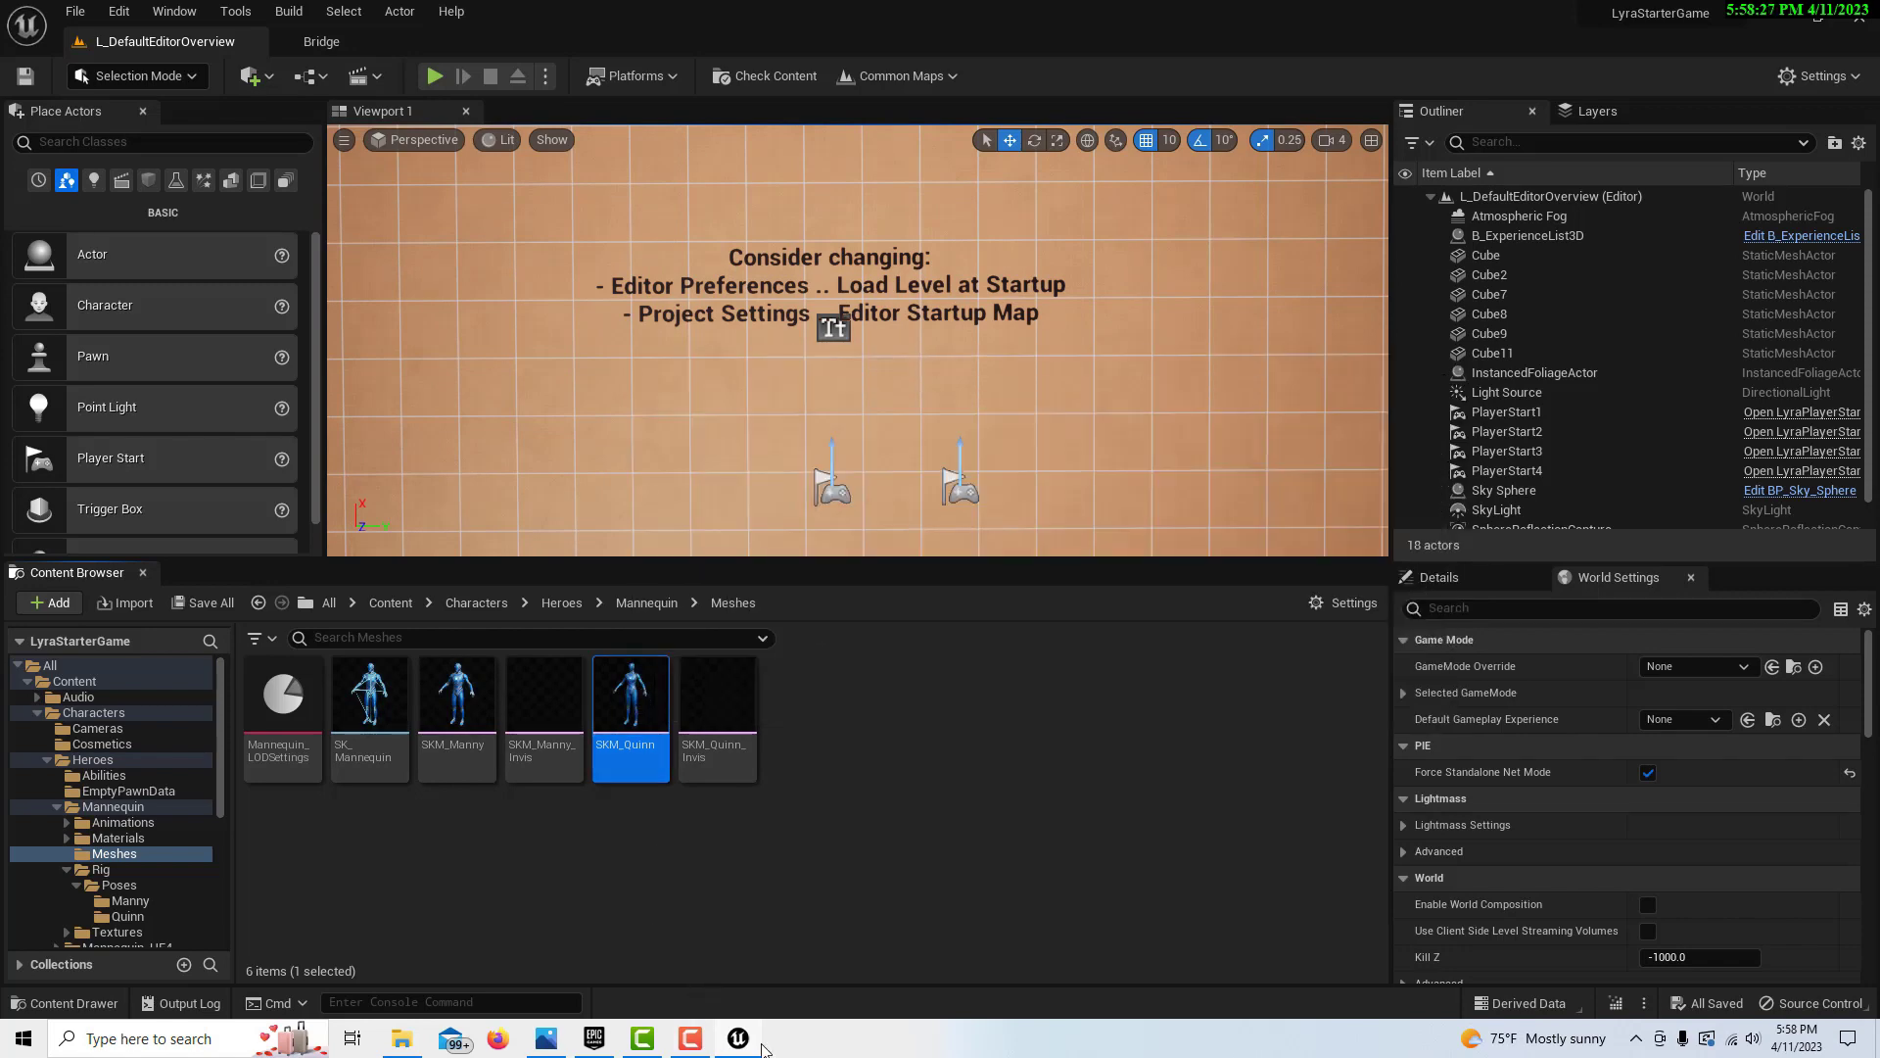
# Close the Epic Games Launcher and bring up SKM_Quinn's context menu
pyautogui.click(594, 1038)
pyautogui.click(1857, 12)
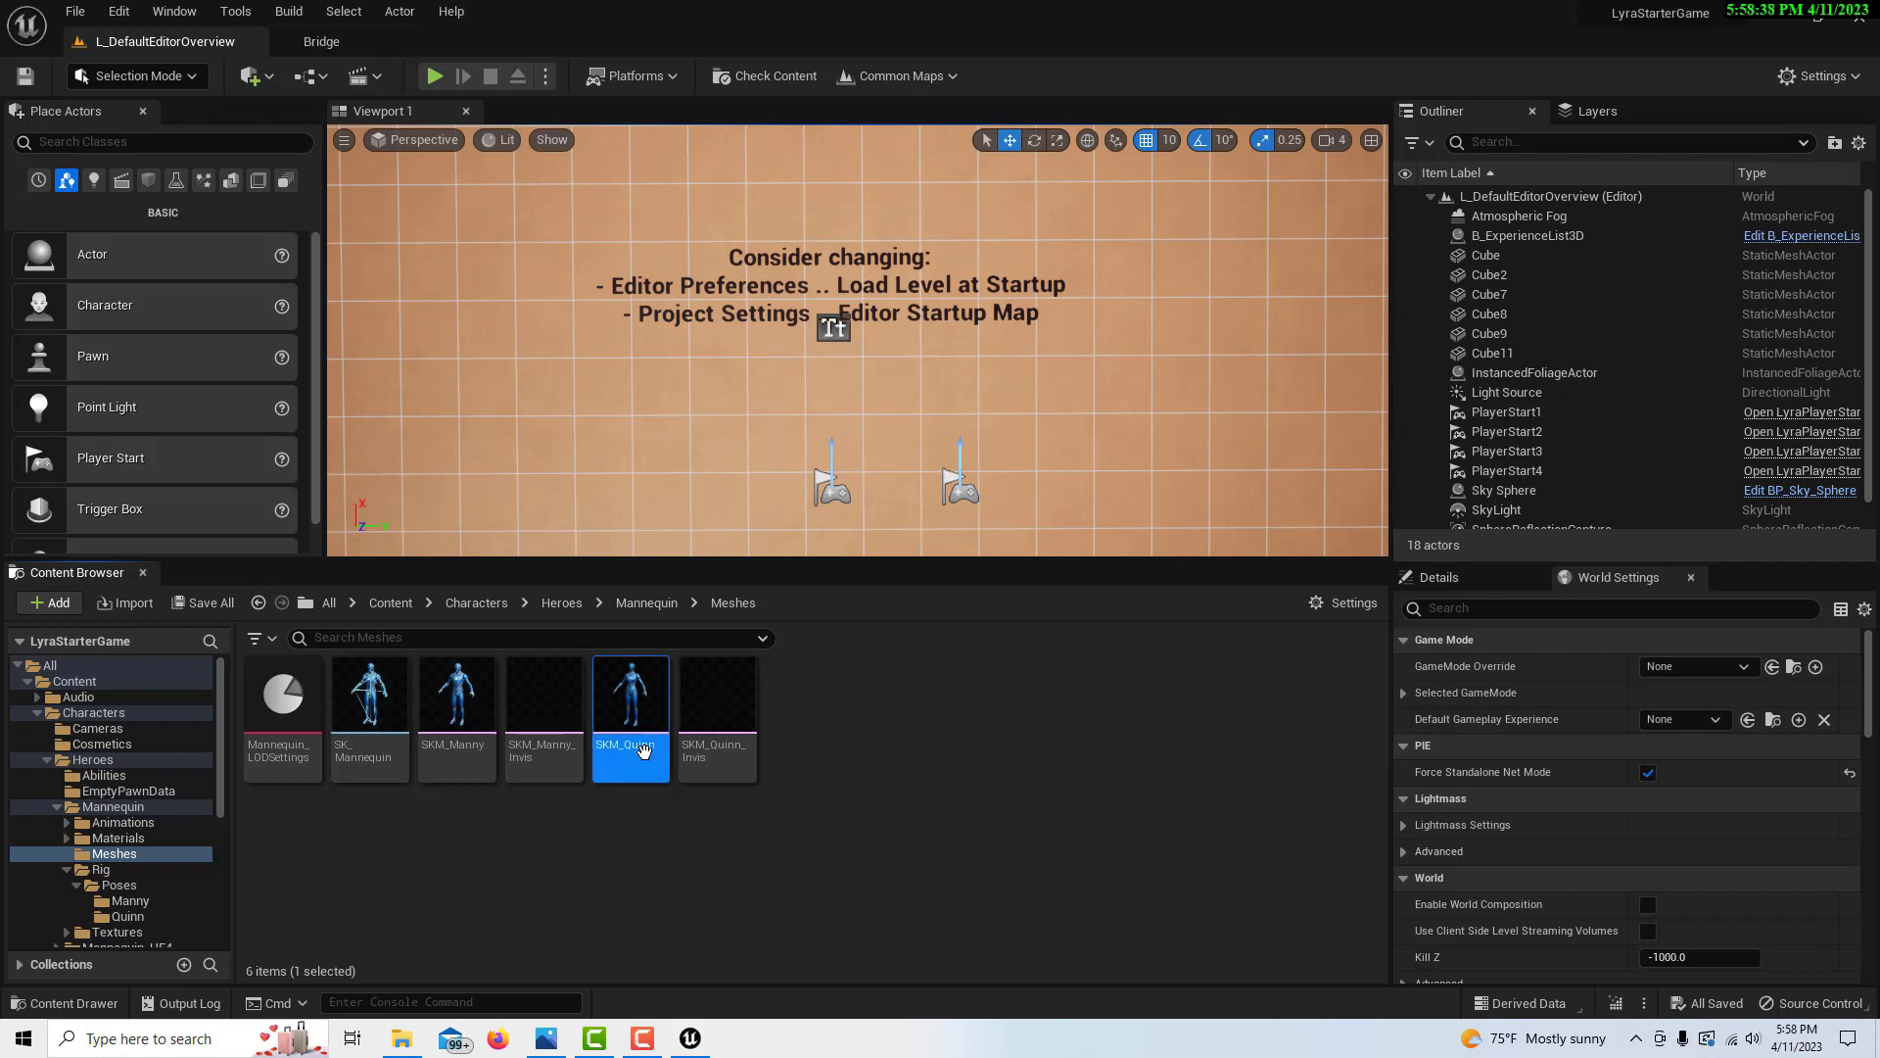
pyautogui.moveTo(674, 718)
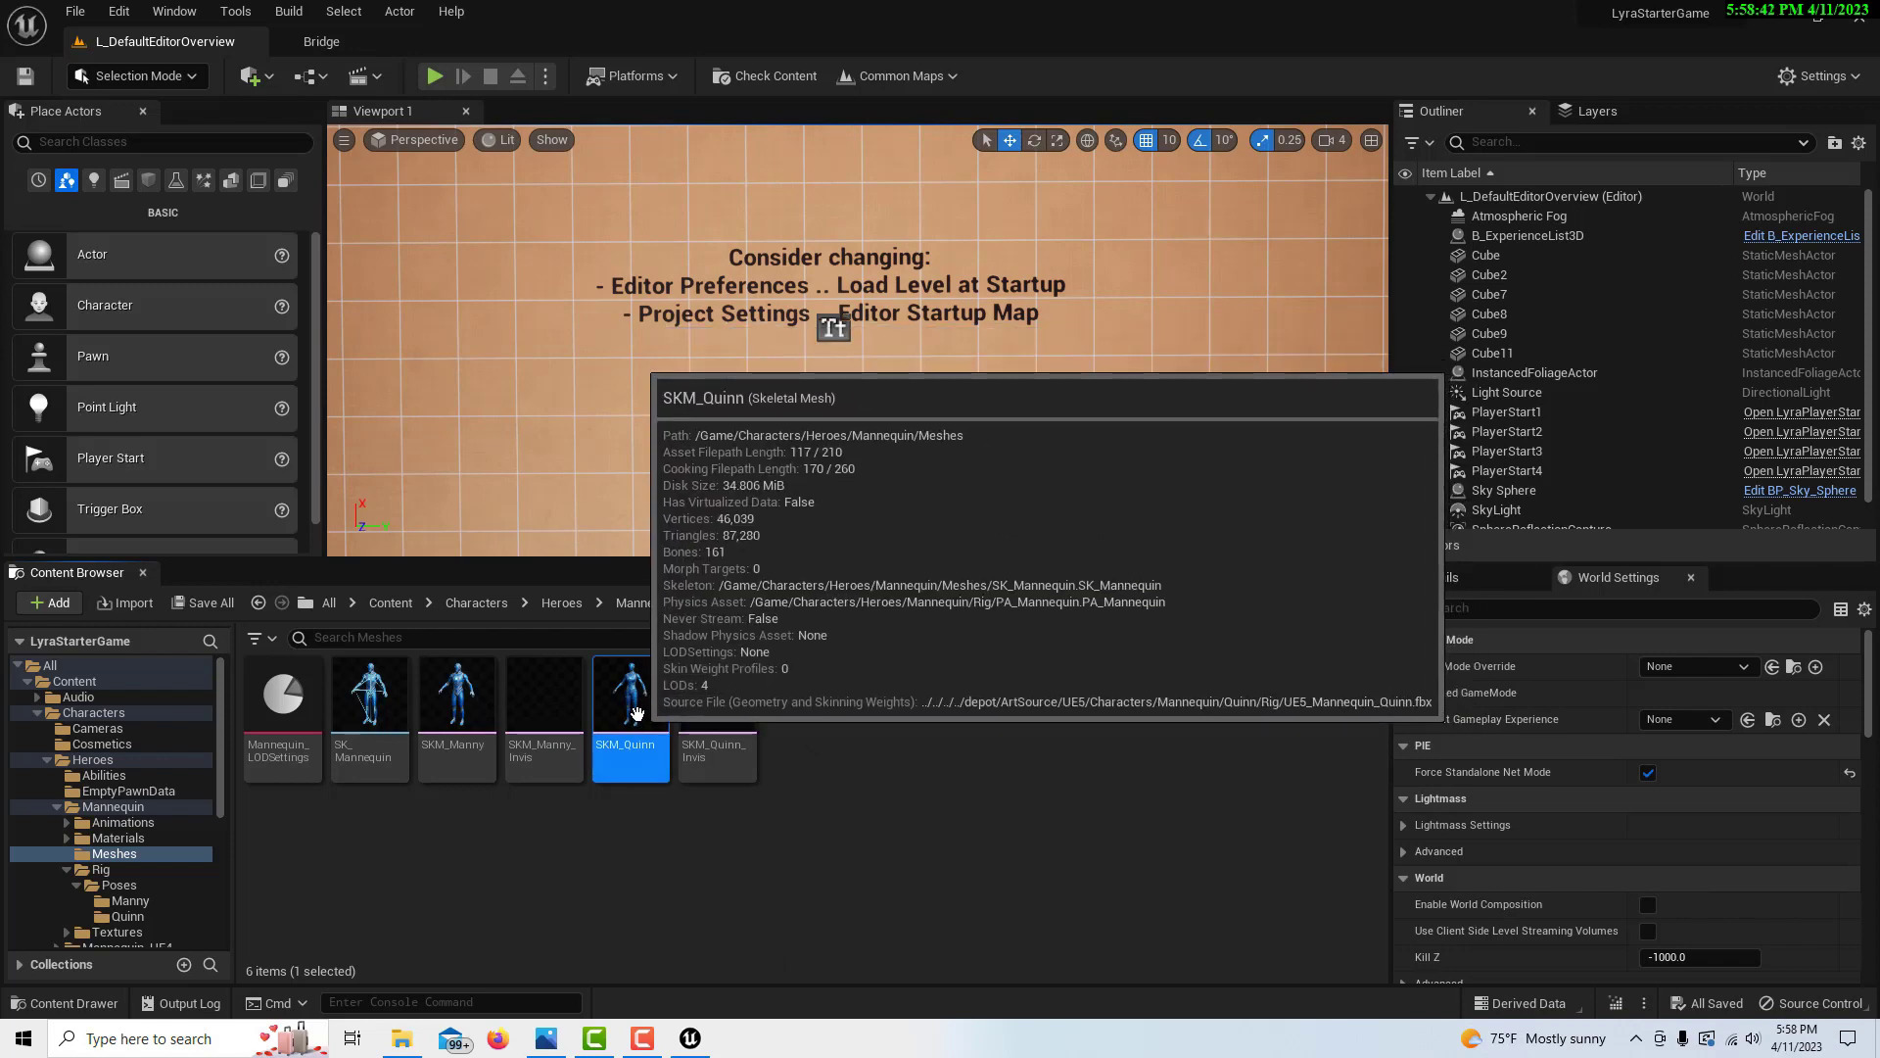
pyautogui.rightClick(637, 712)
# Start Asset Actions > Migrate for SKM_Quinn and accept its dependency list
pyautogui.moveTo(744, 403)
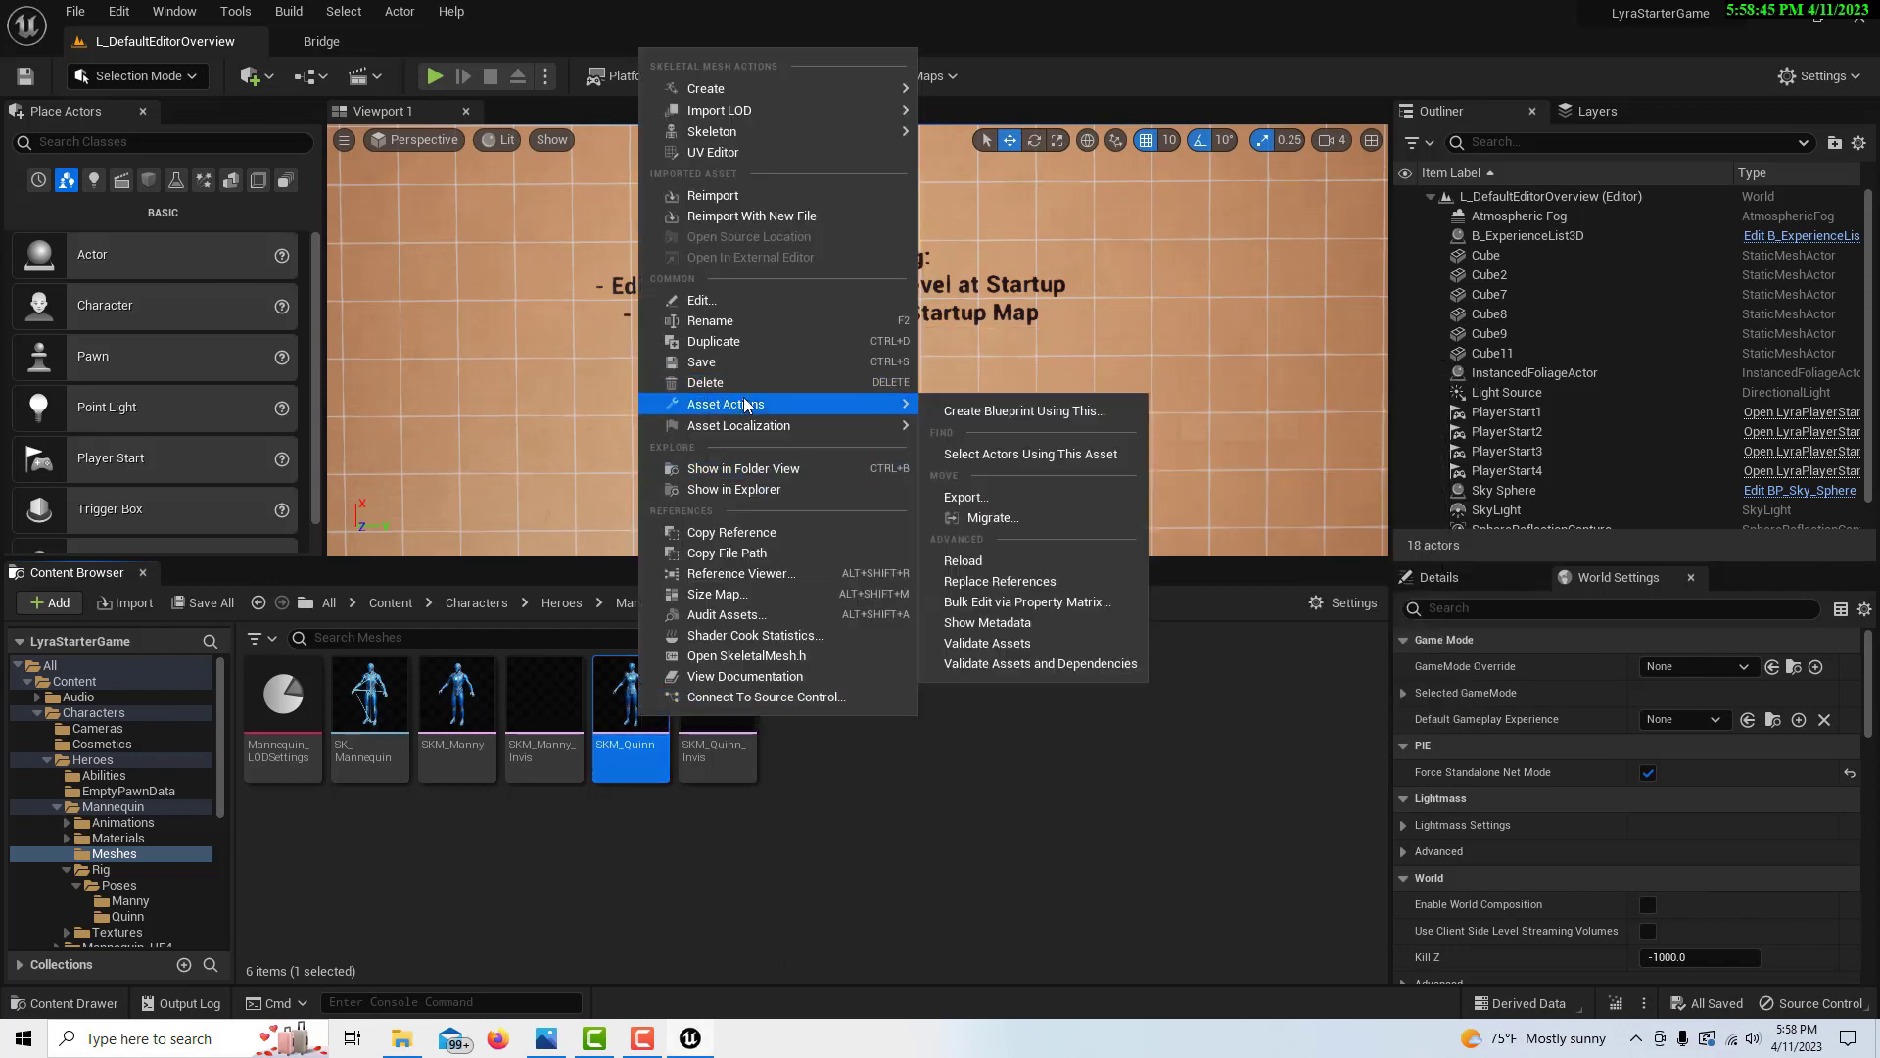
pyautogui.click(1025, 520)
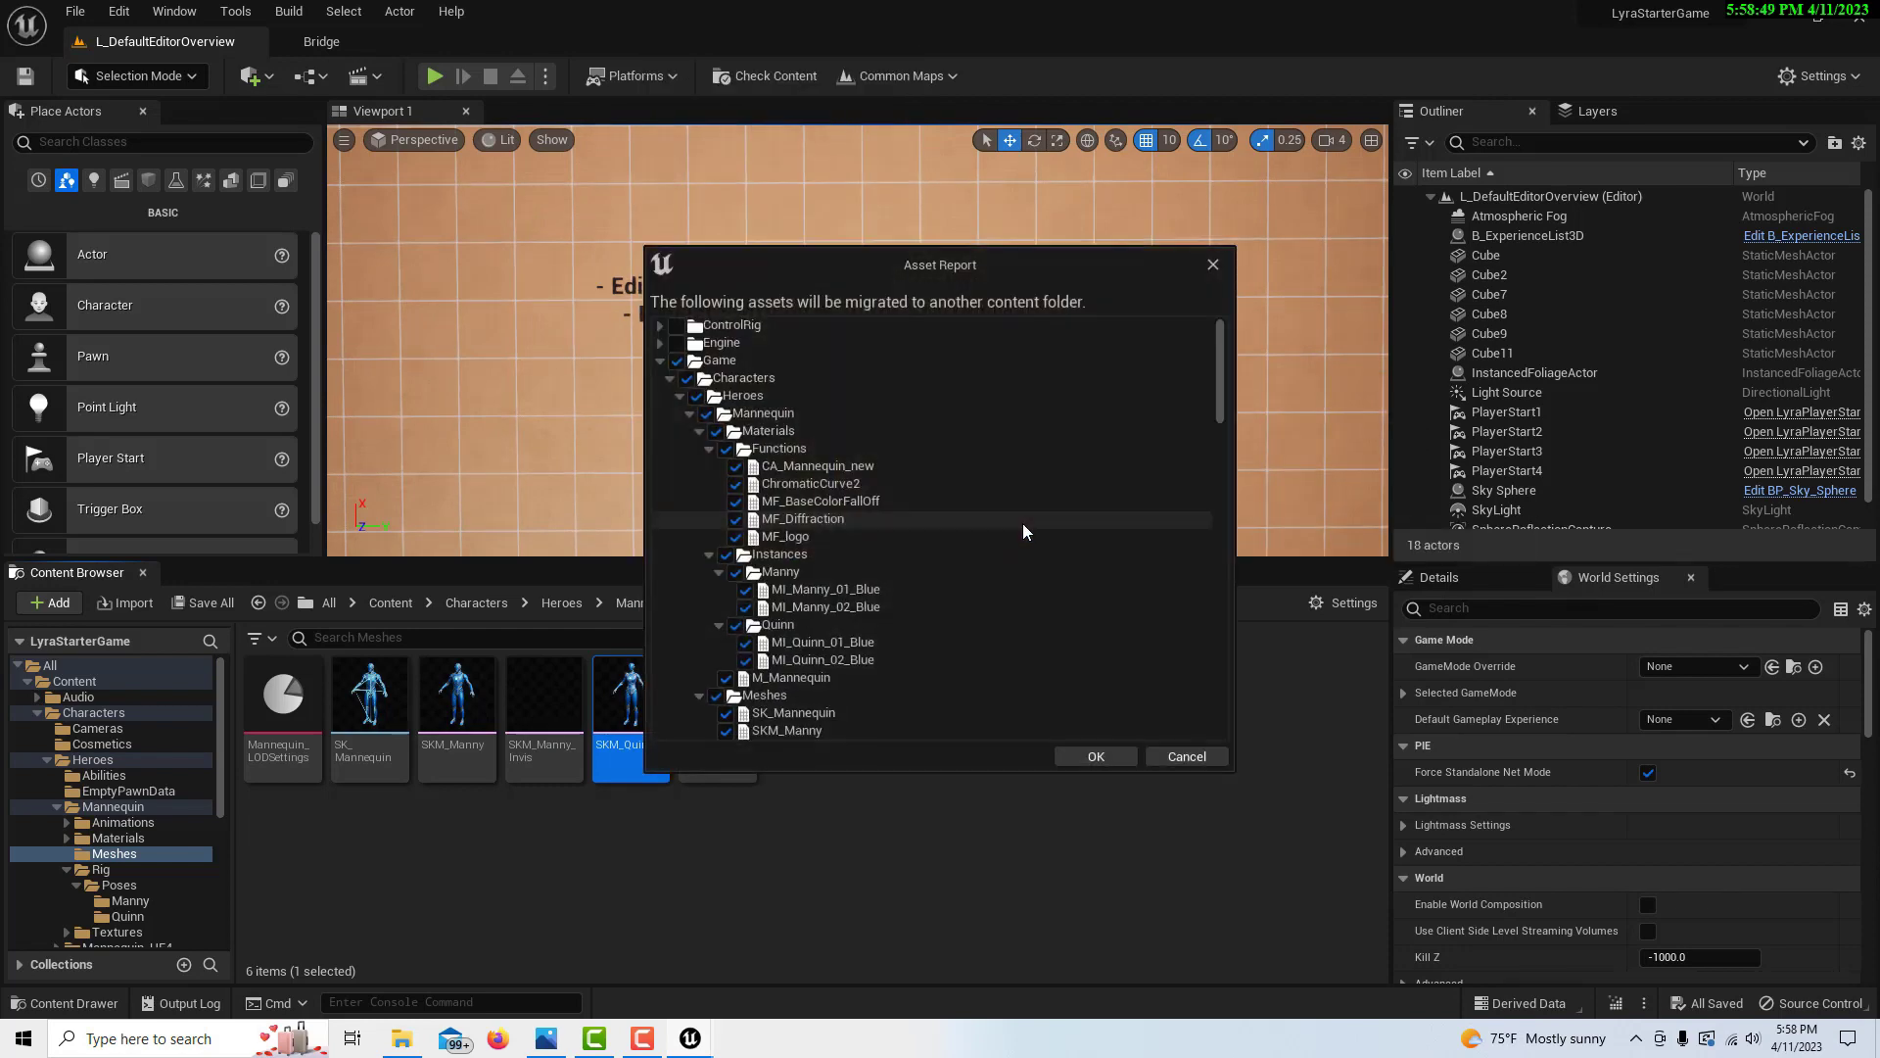
pyautogui.click(1093, 754)
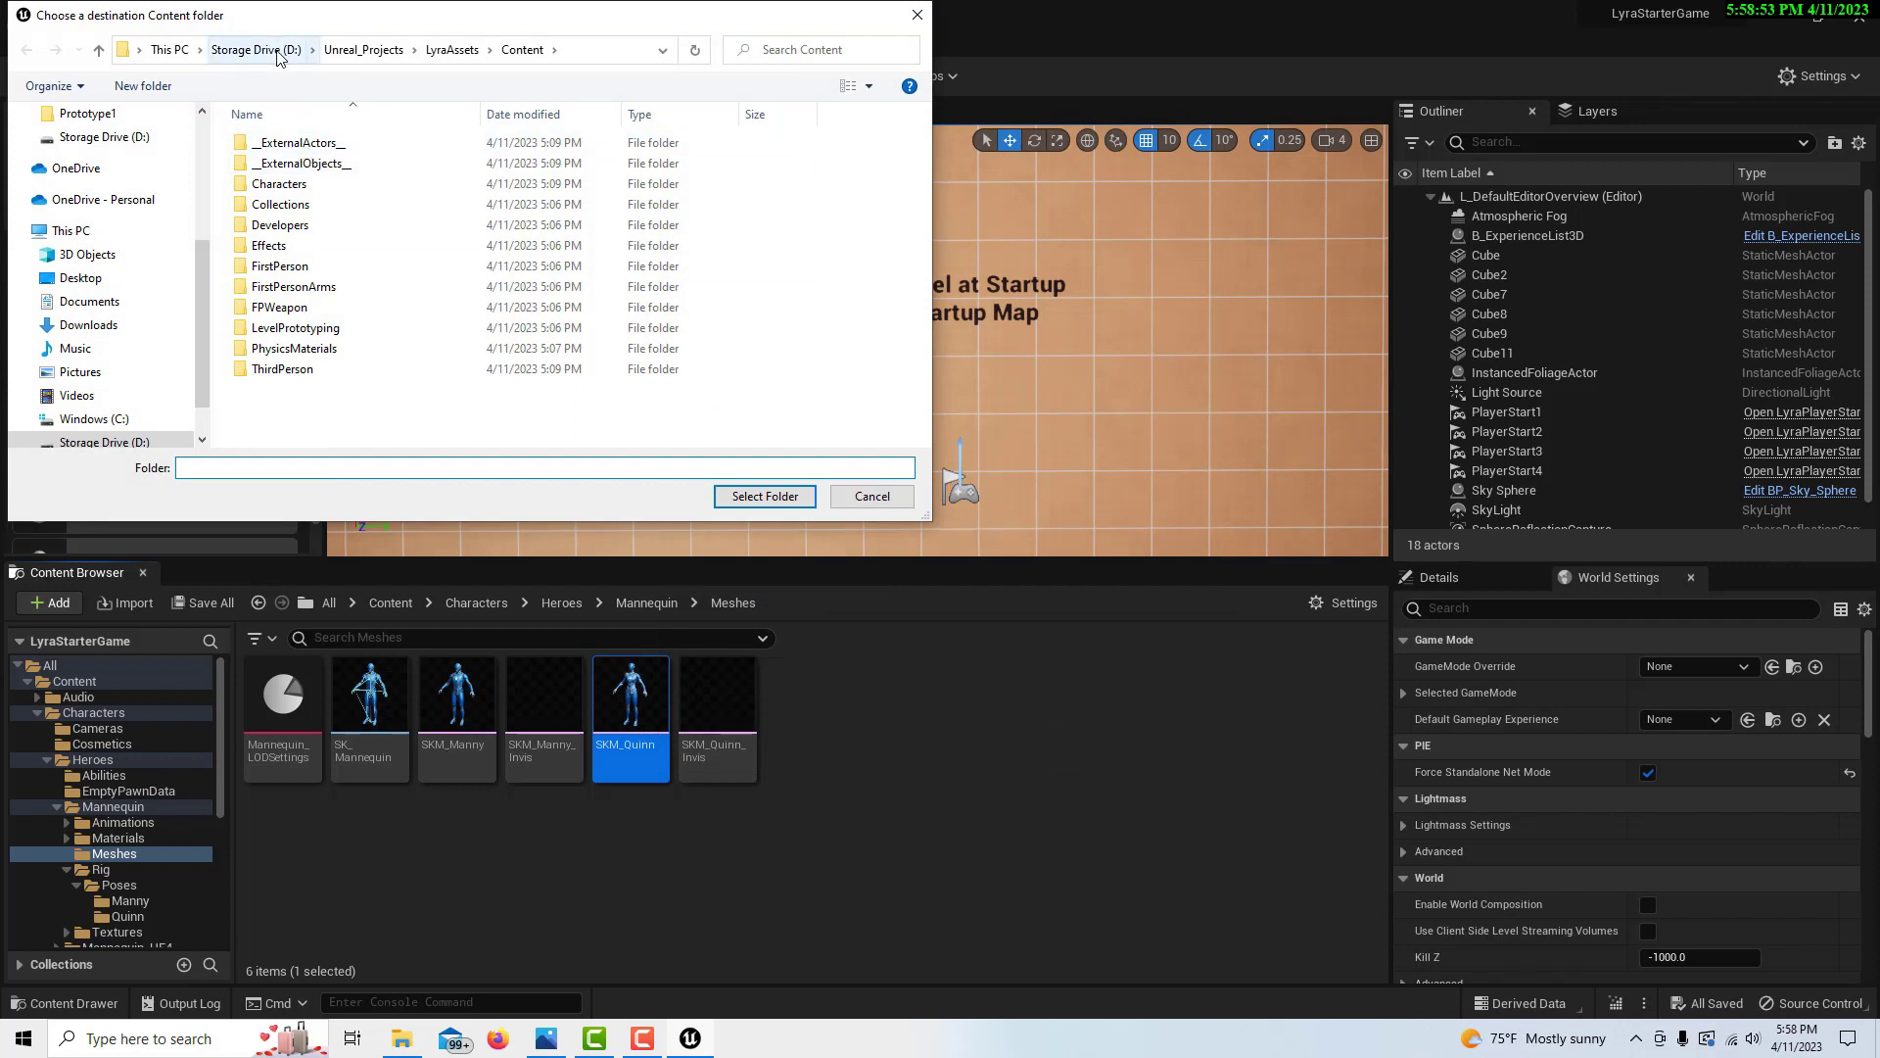
# Set the migration destination to Unreal_Projects > Lyra2 > Content and run it
pyautogui.click(363, 50)
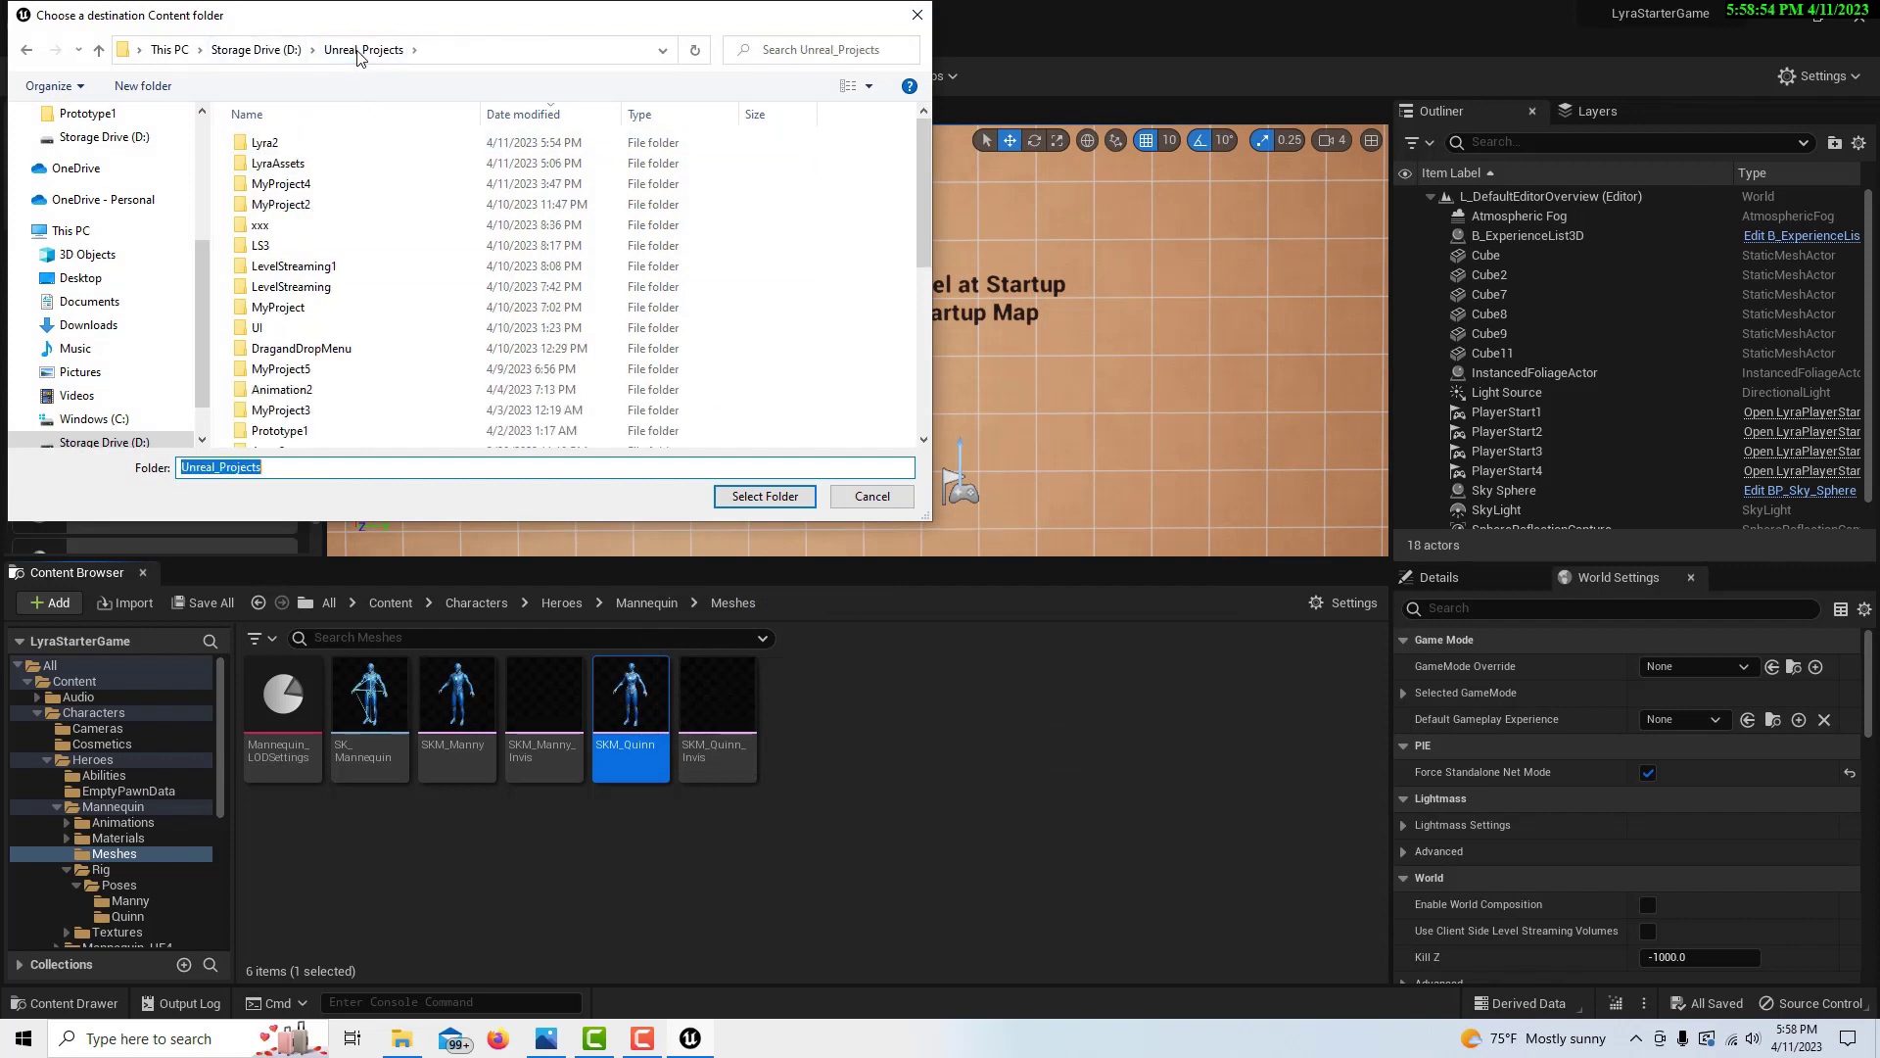
pyautogui.click(297, 153)
pyautogui.doubleClick(297, 147)
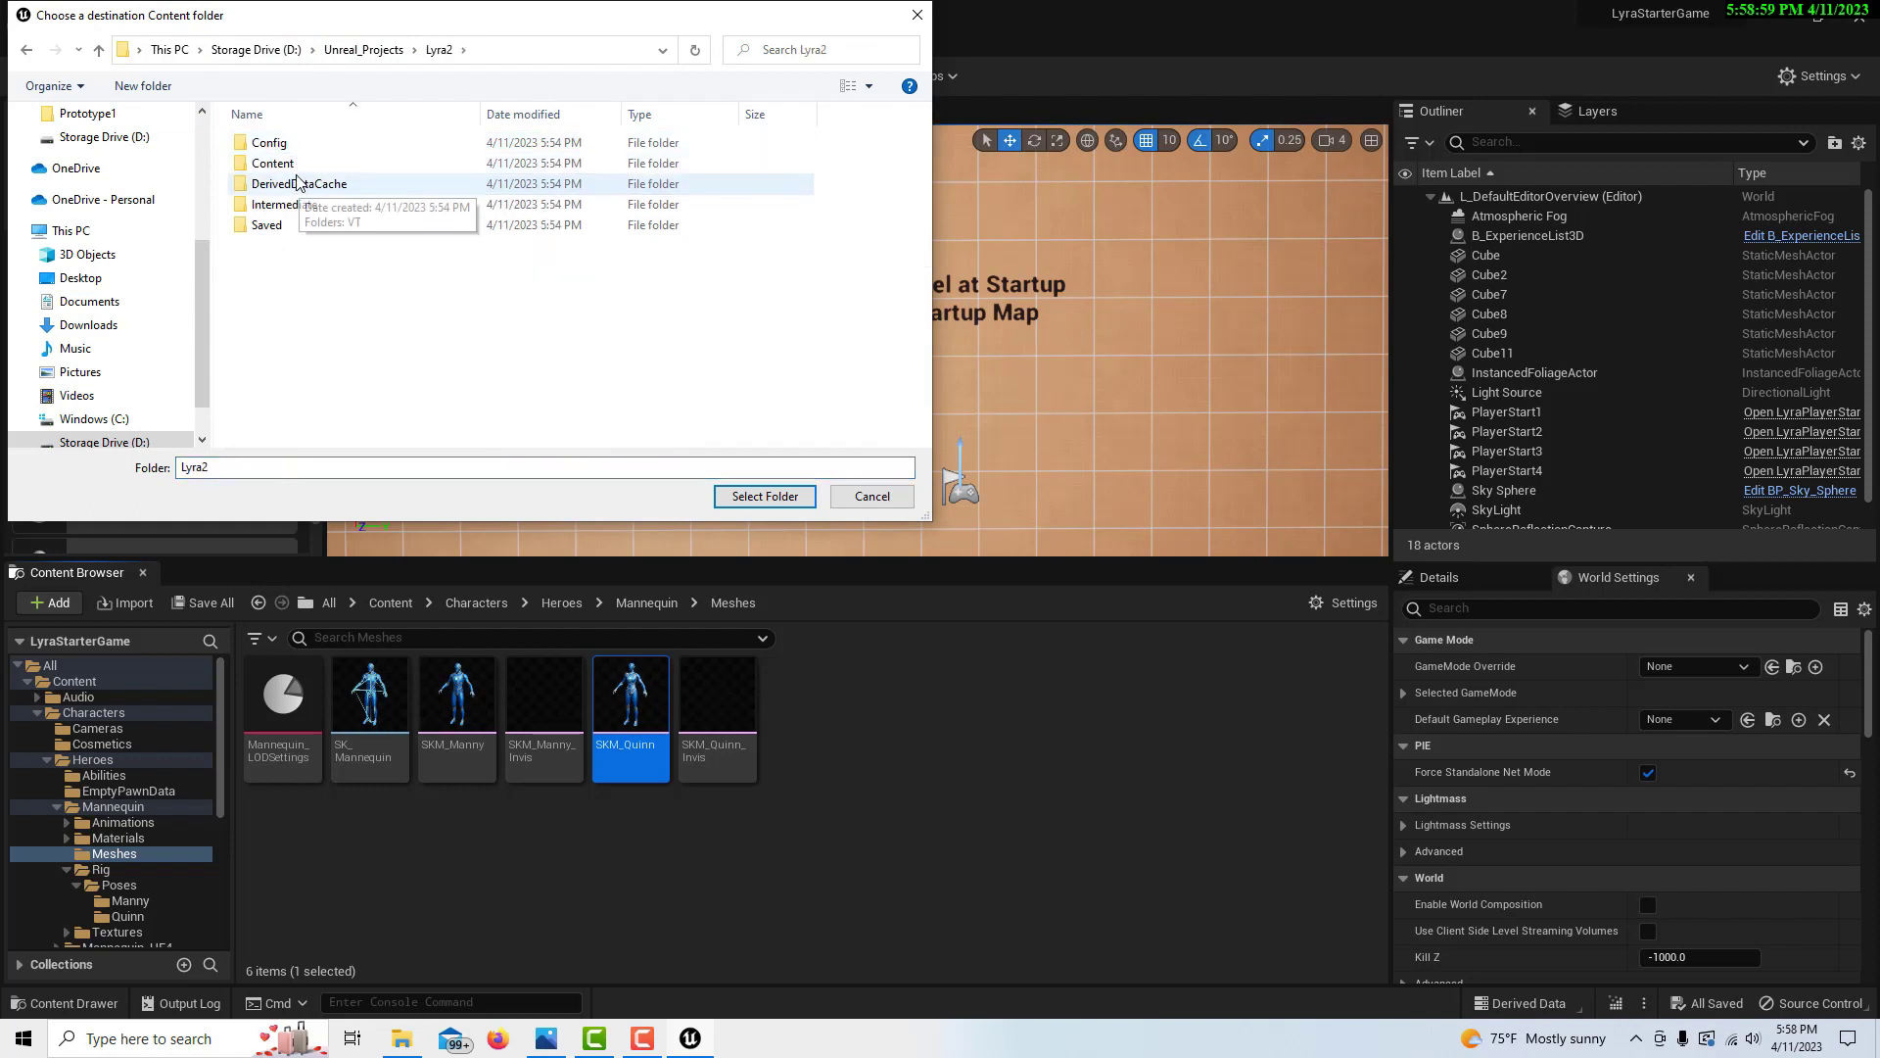
pyautogui.click(297, 165)
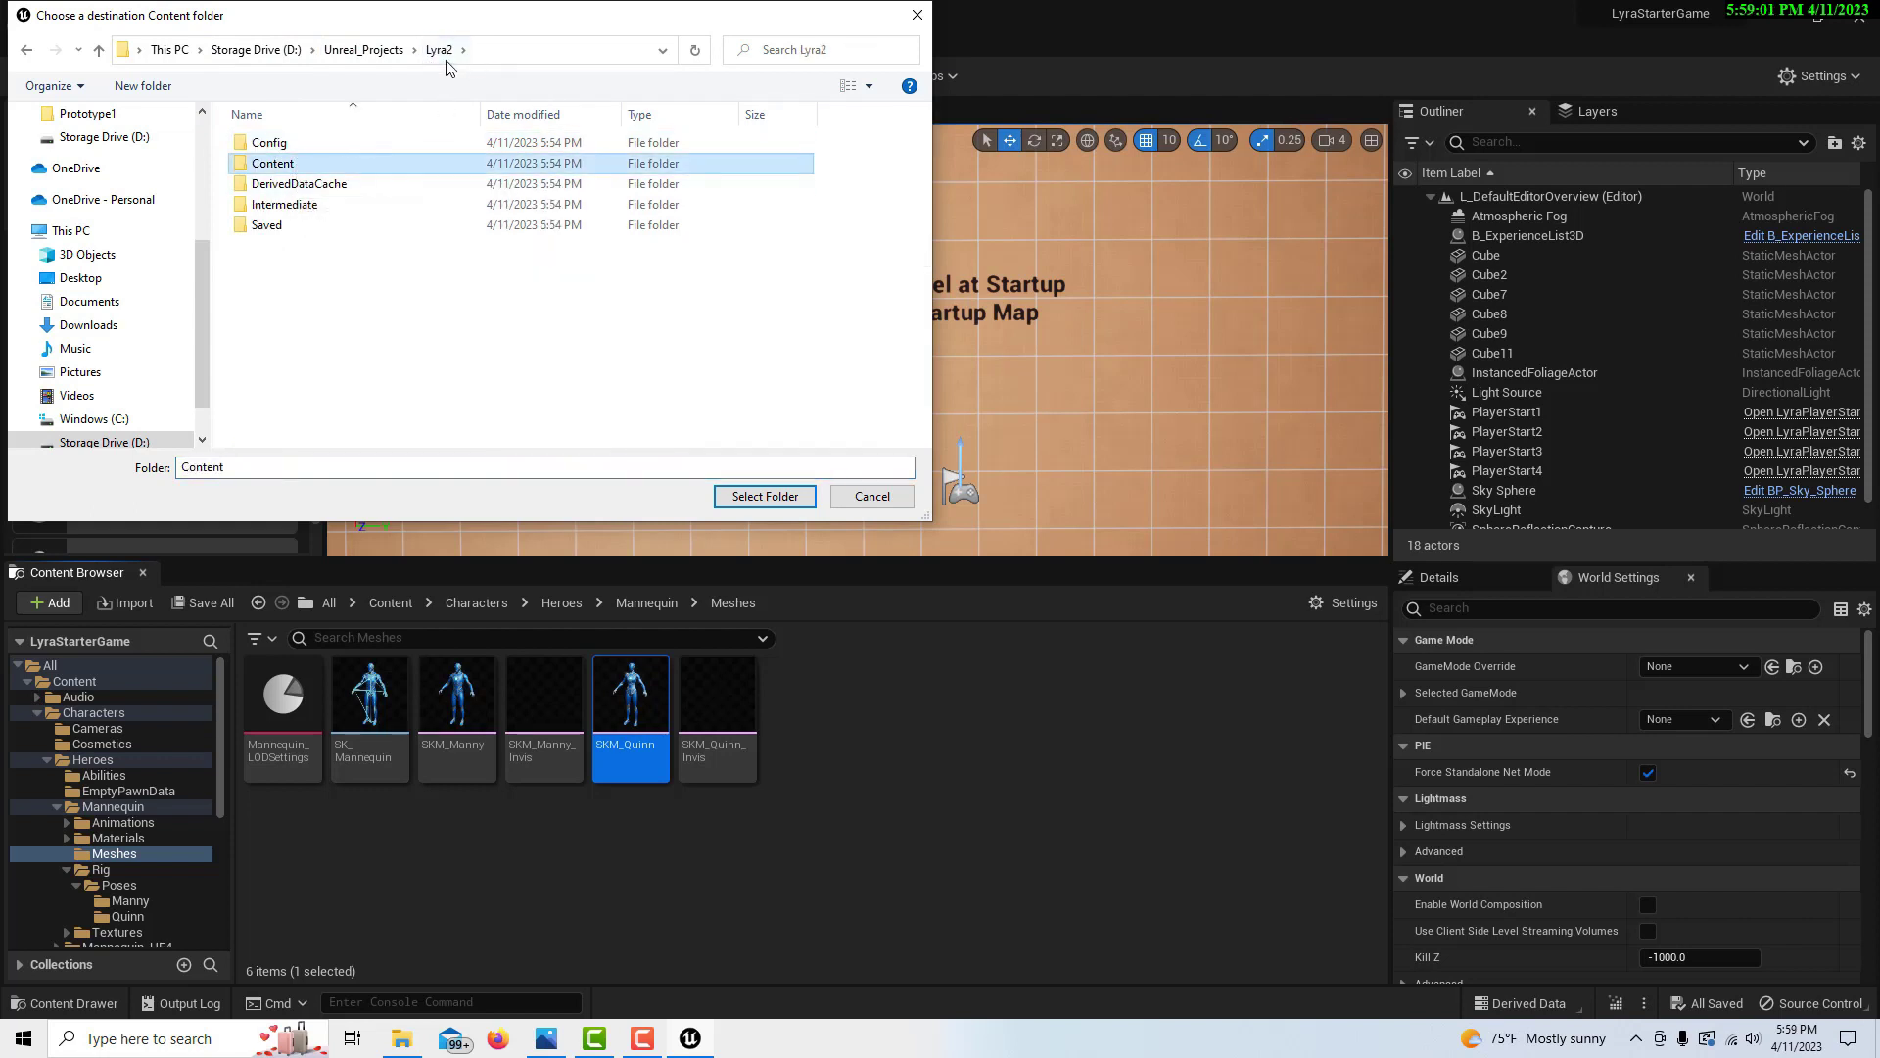
pyautogui.click(769, 497)
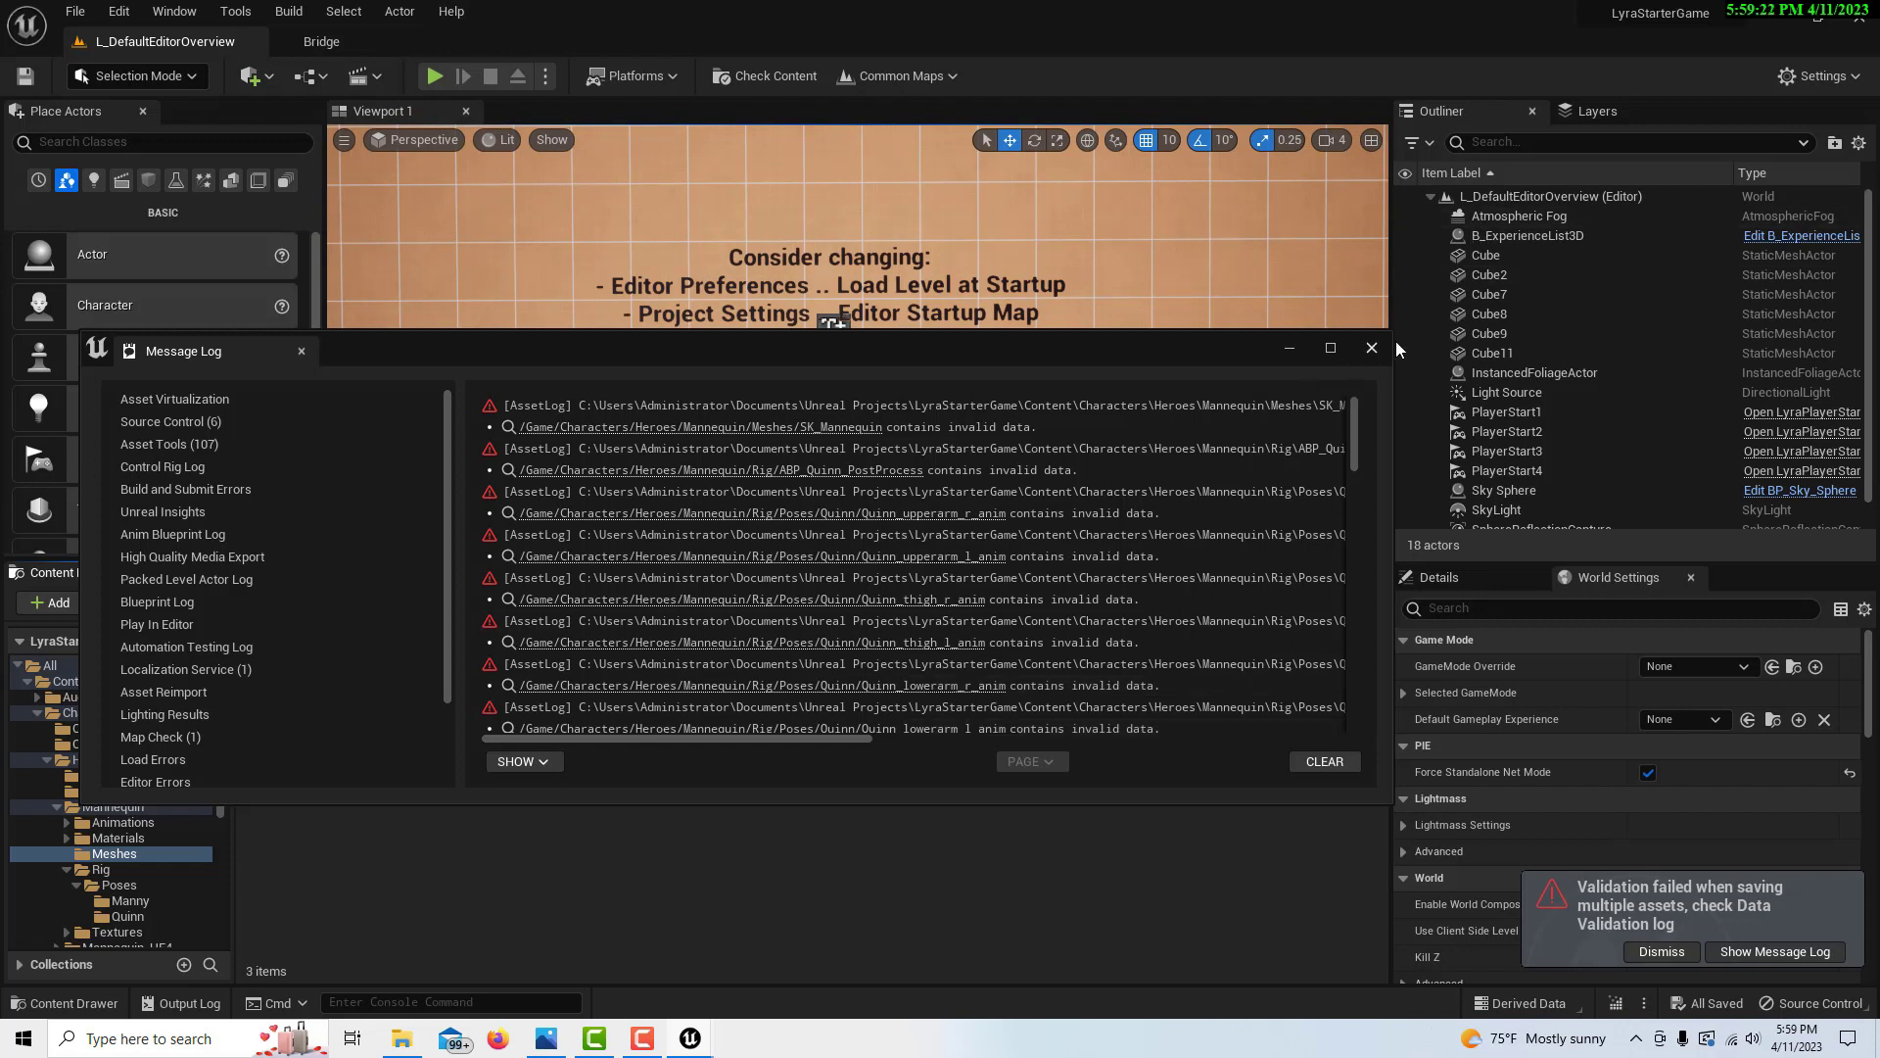
# Clear the invalid asset data warnings from the Message Log and close it
pyautogui.click(1325, 761)
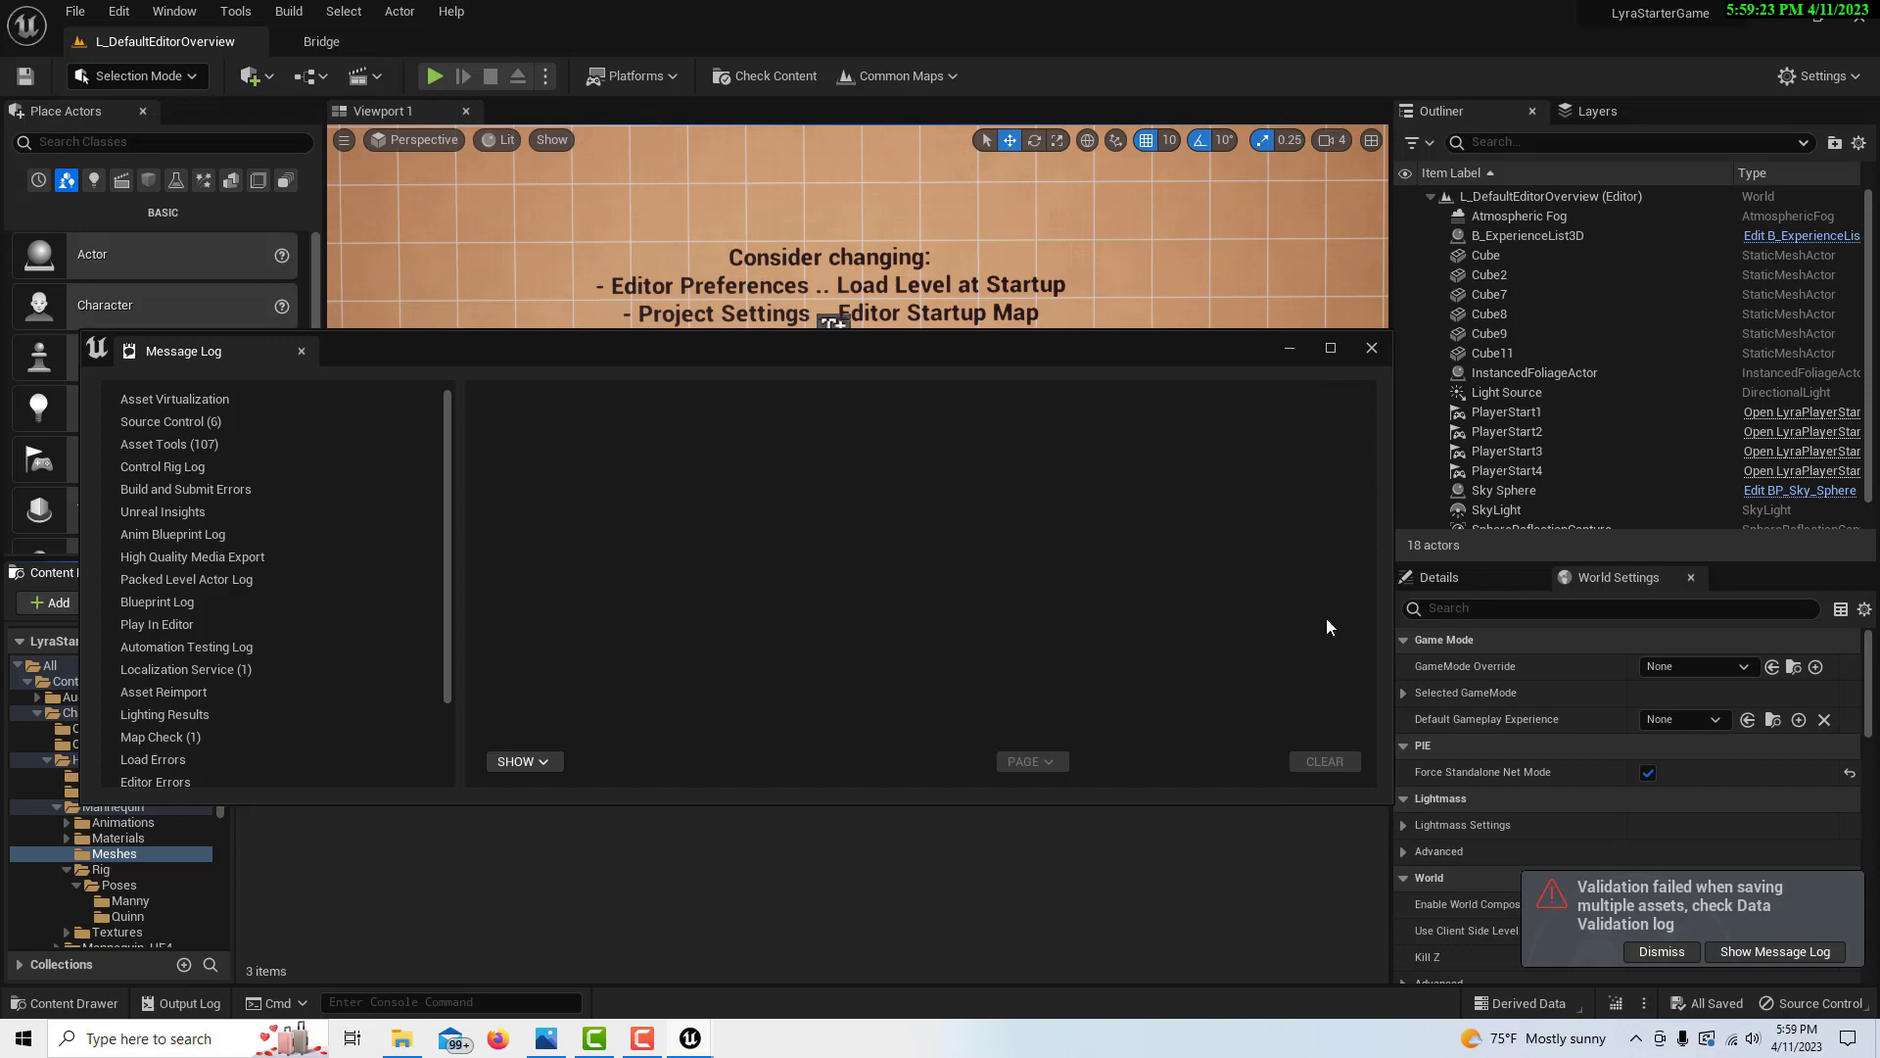
pyautogui.click(1372, 350)
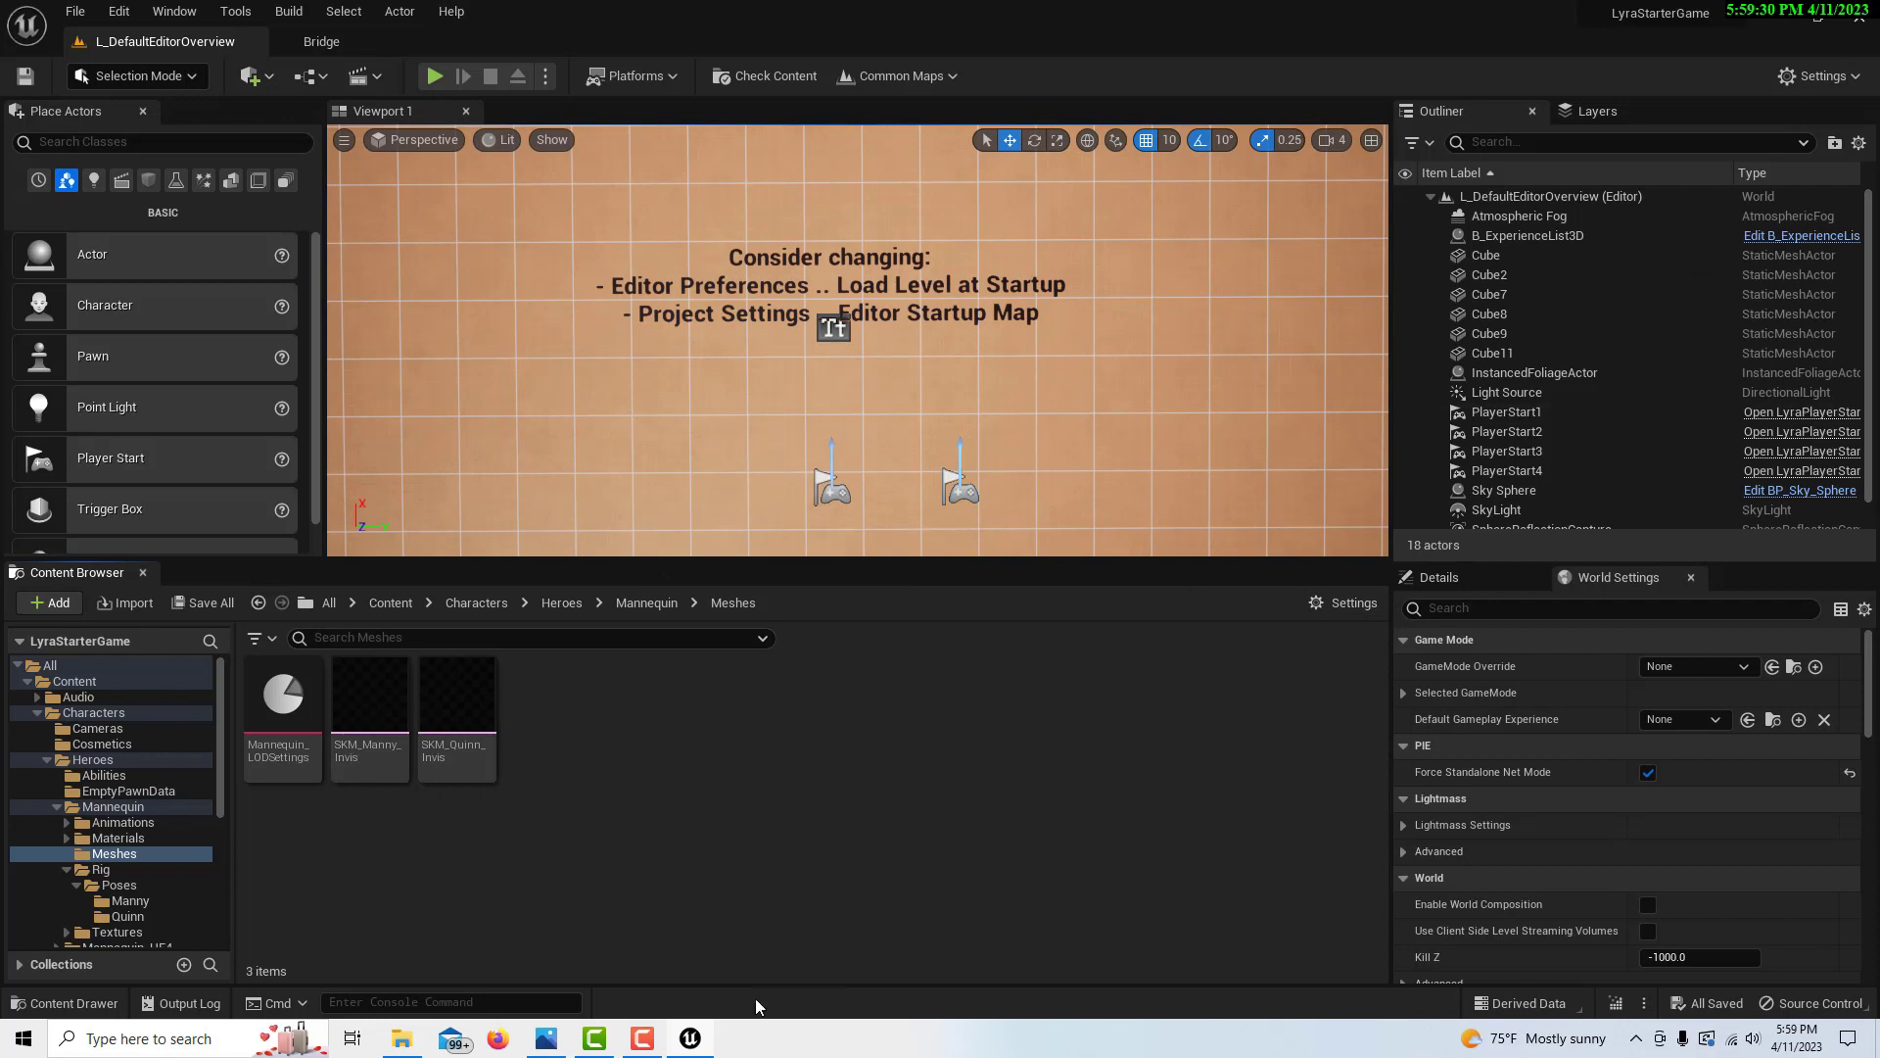
# Go to the Unreal_Projects folder on Storage Drive (D:) in File Explorer
pyautogui.click(403, 1041)
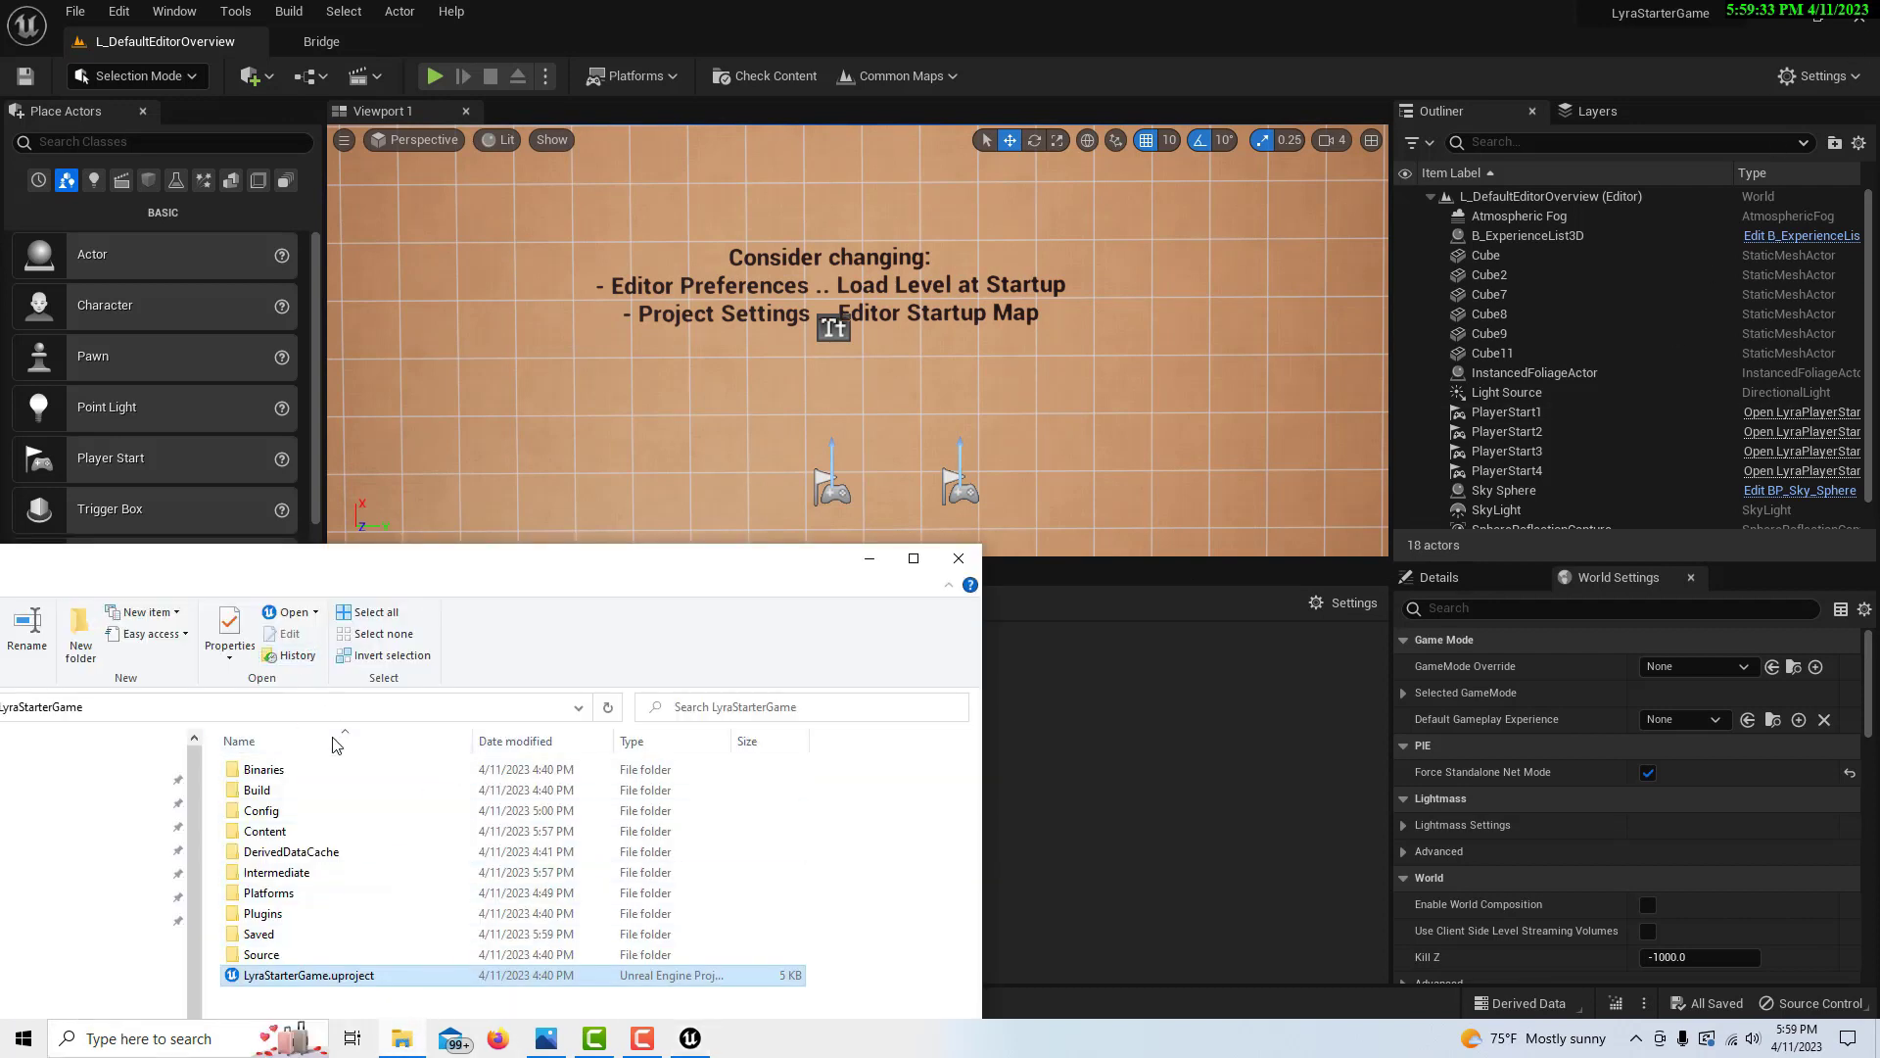
pyautogui.moveTo(344, 576); pyautogui.dragTo(916, 495)
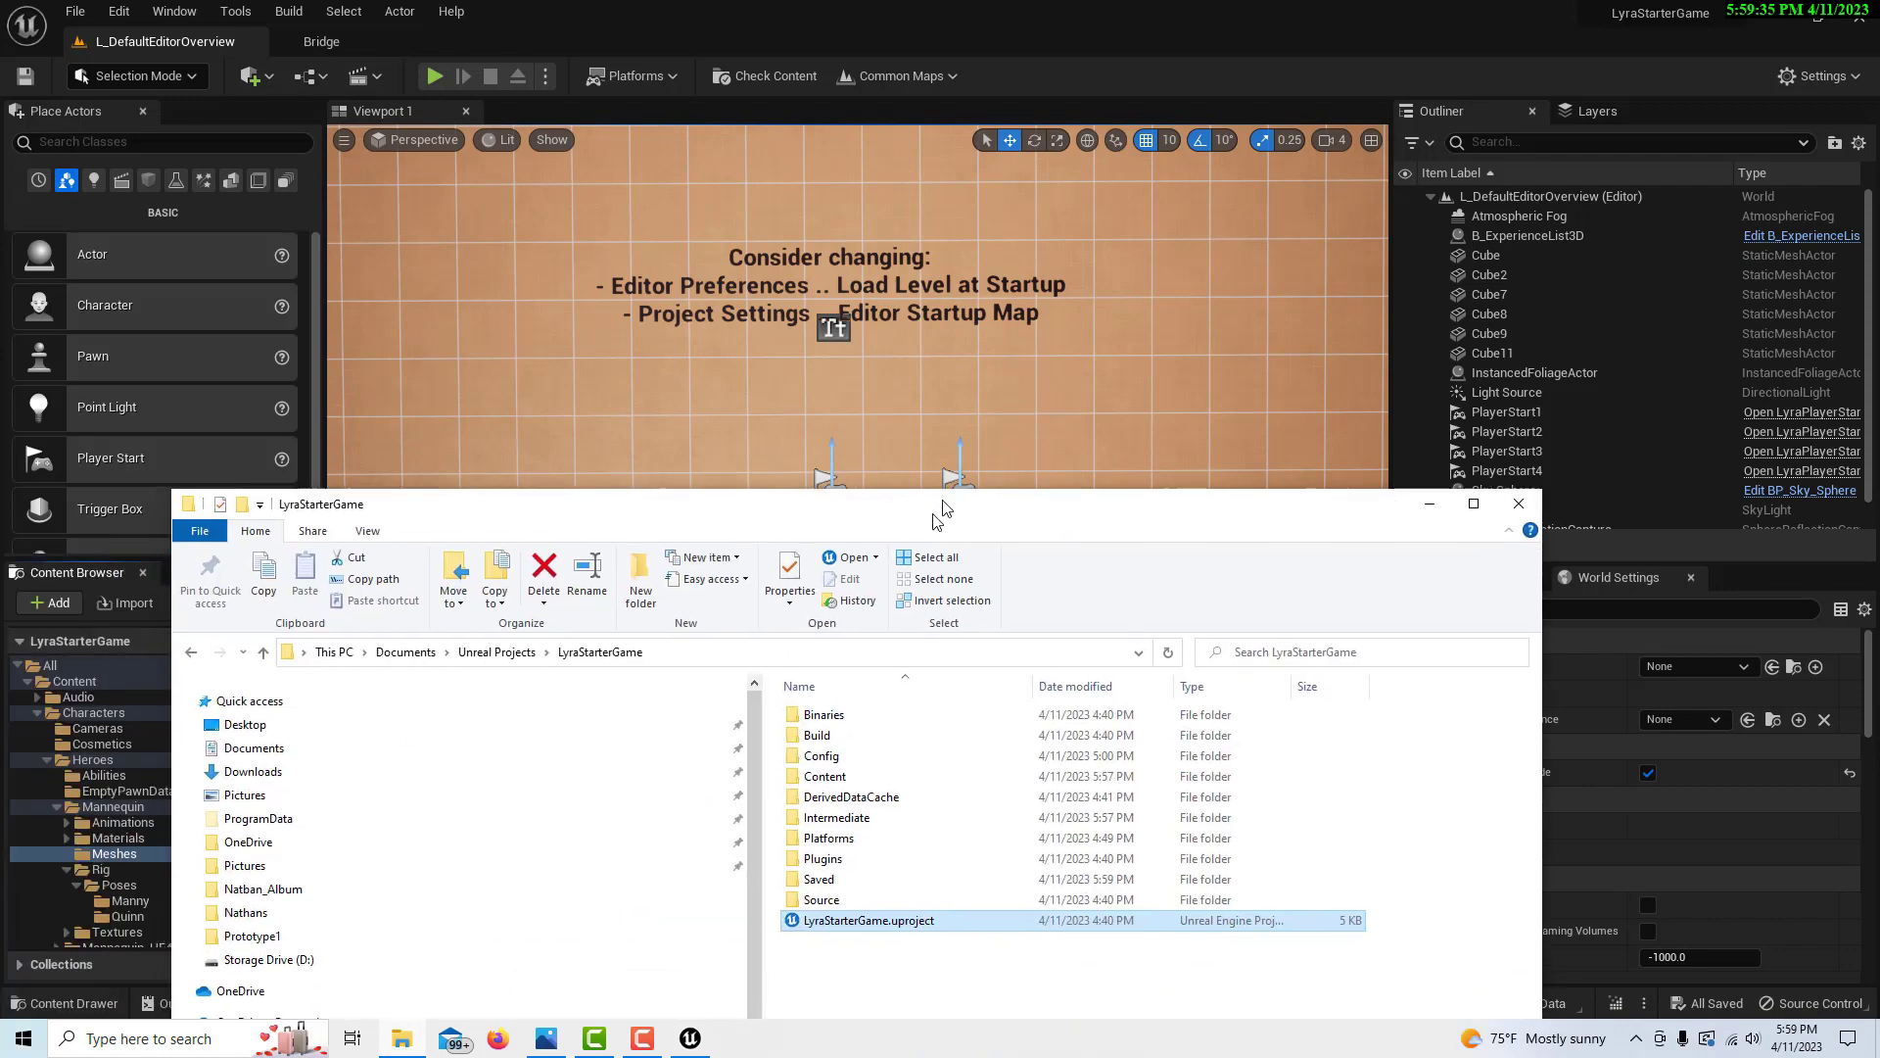
pyautogui.click(279, 933)
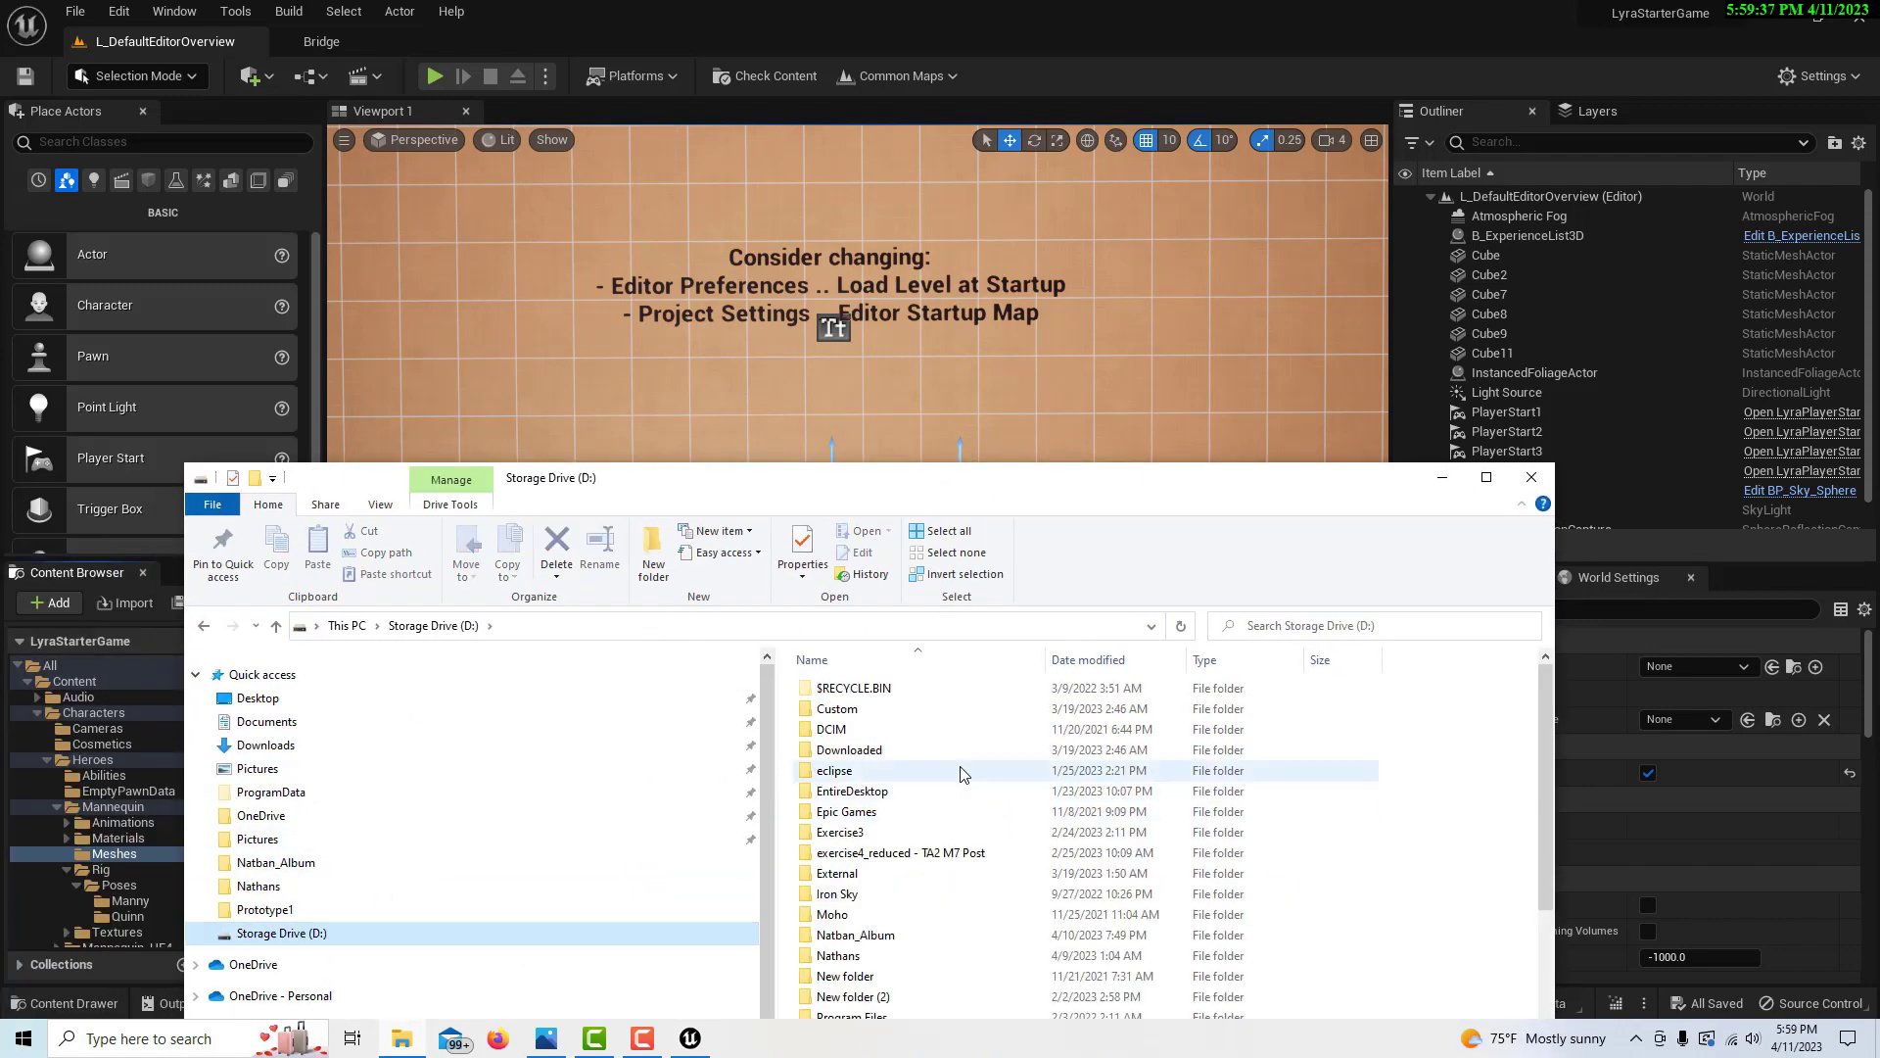
pyautogui.scroll(-3, 959, 774)
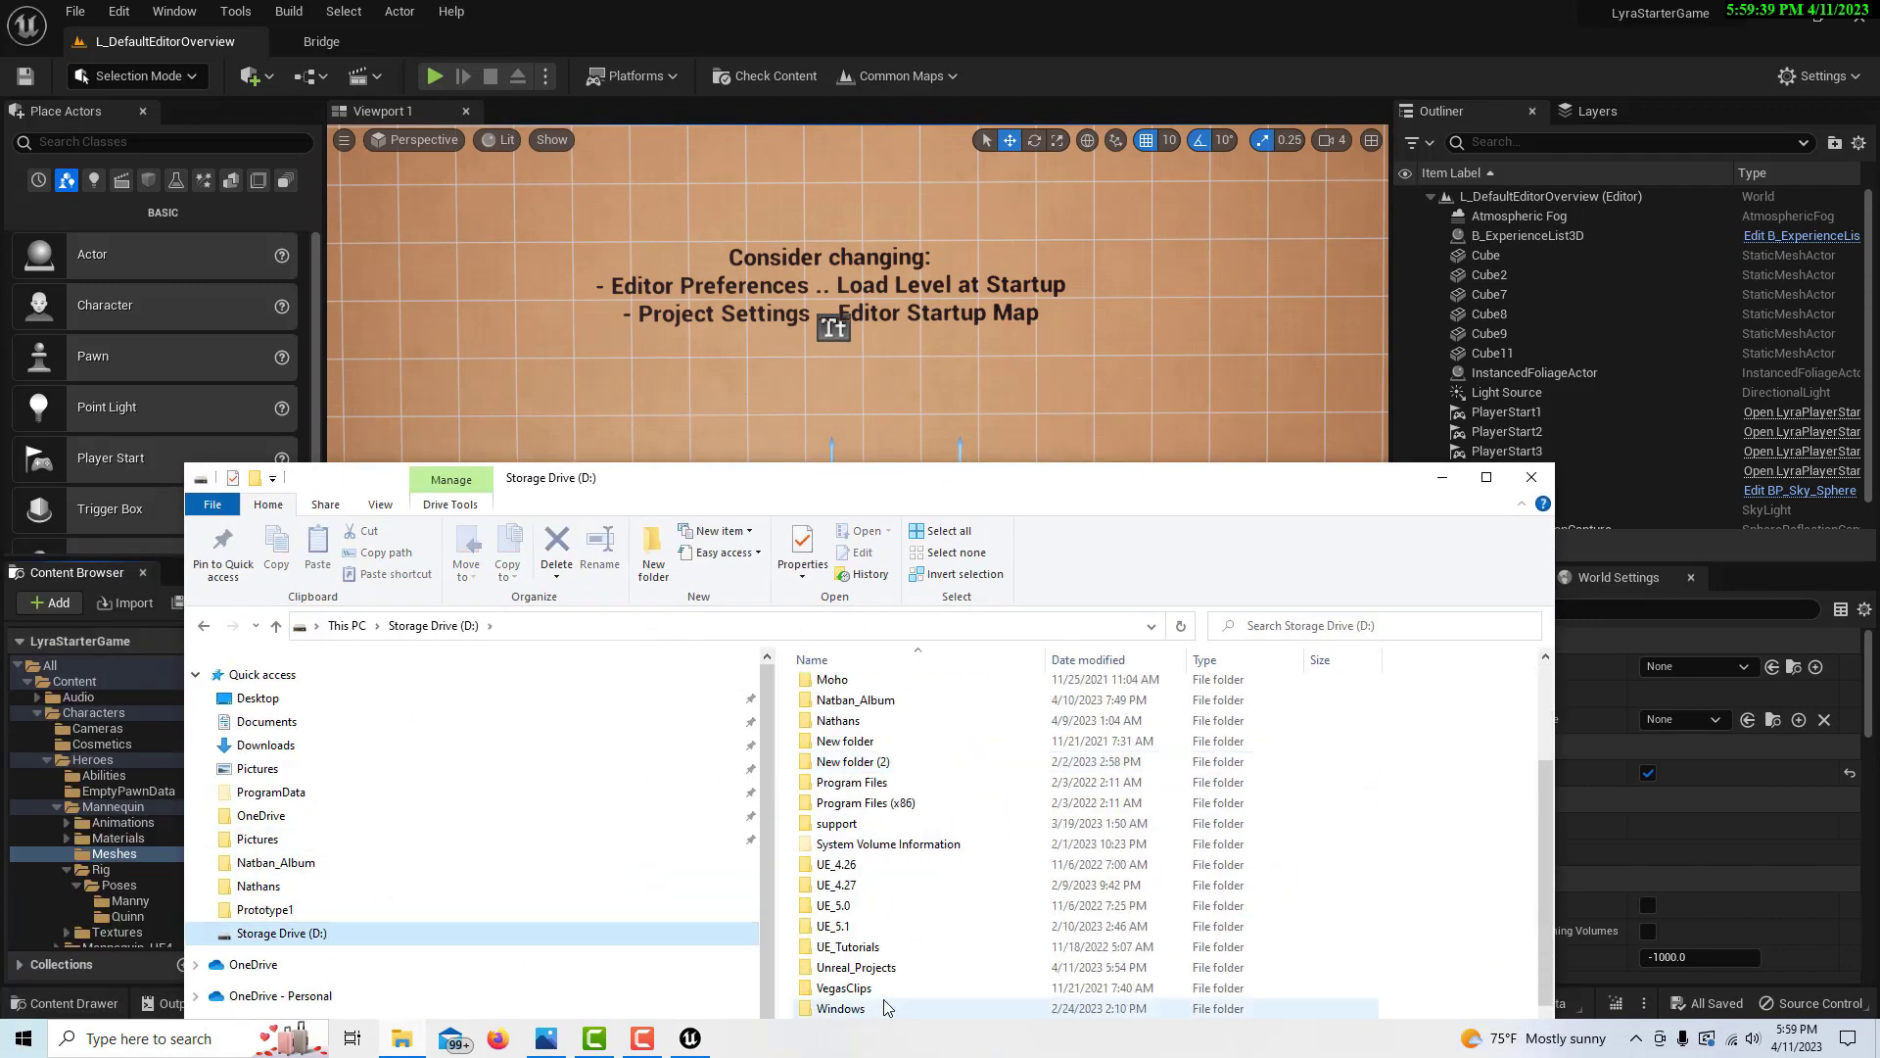
pyautogui.click(886, 970)
pyautogui.doubleClick(886, 969)
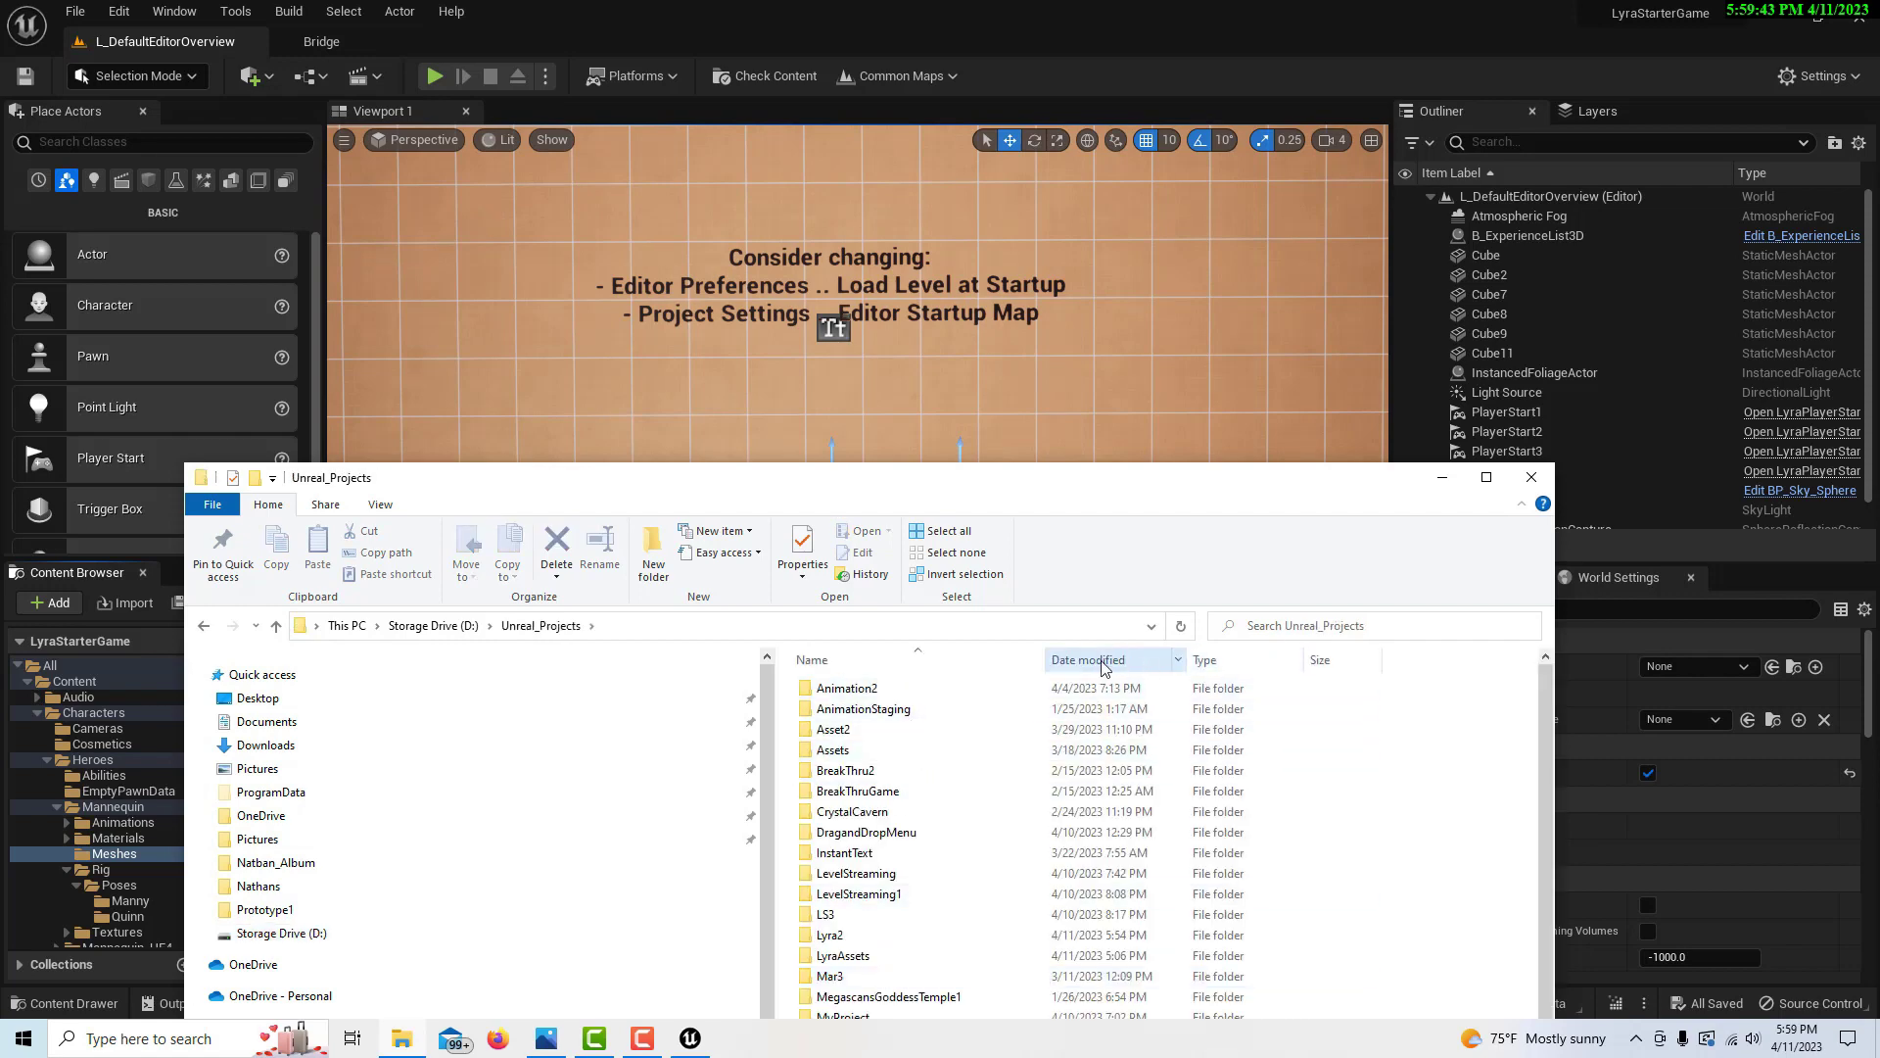
# Open the Lyra2 project folder and launch Lyra2.uproject
pyautogui.click(891, 662)
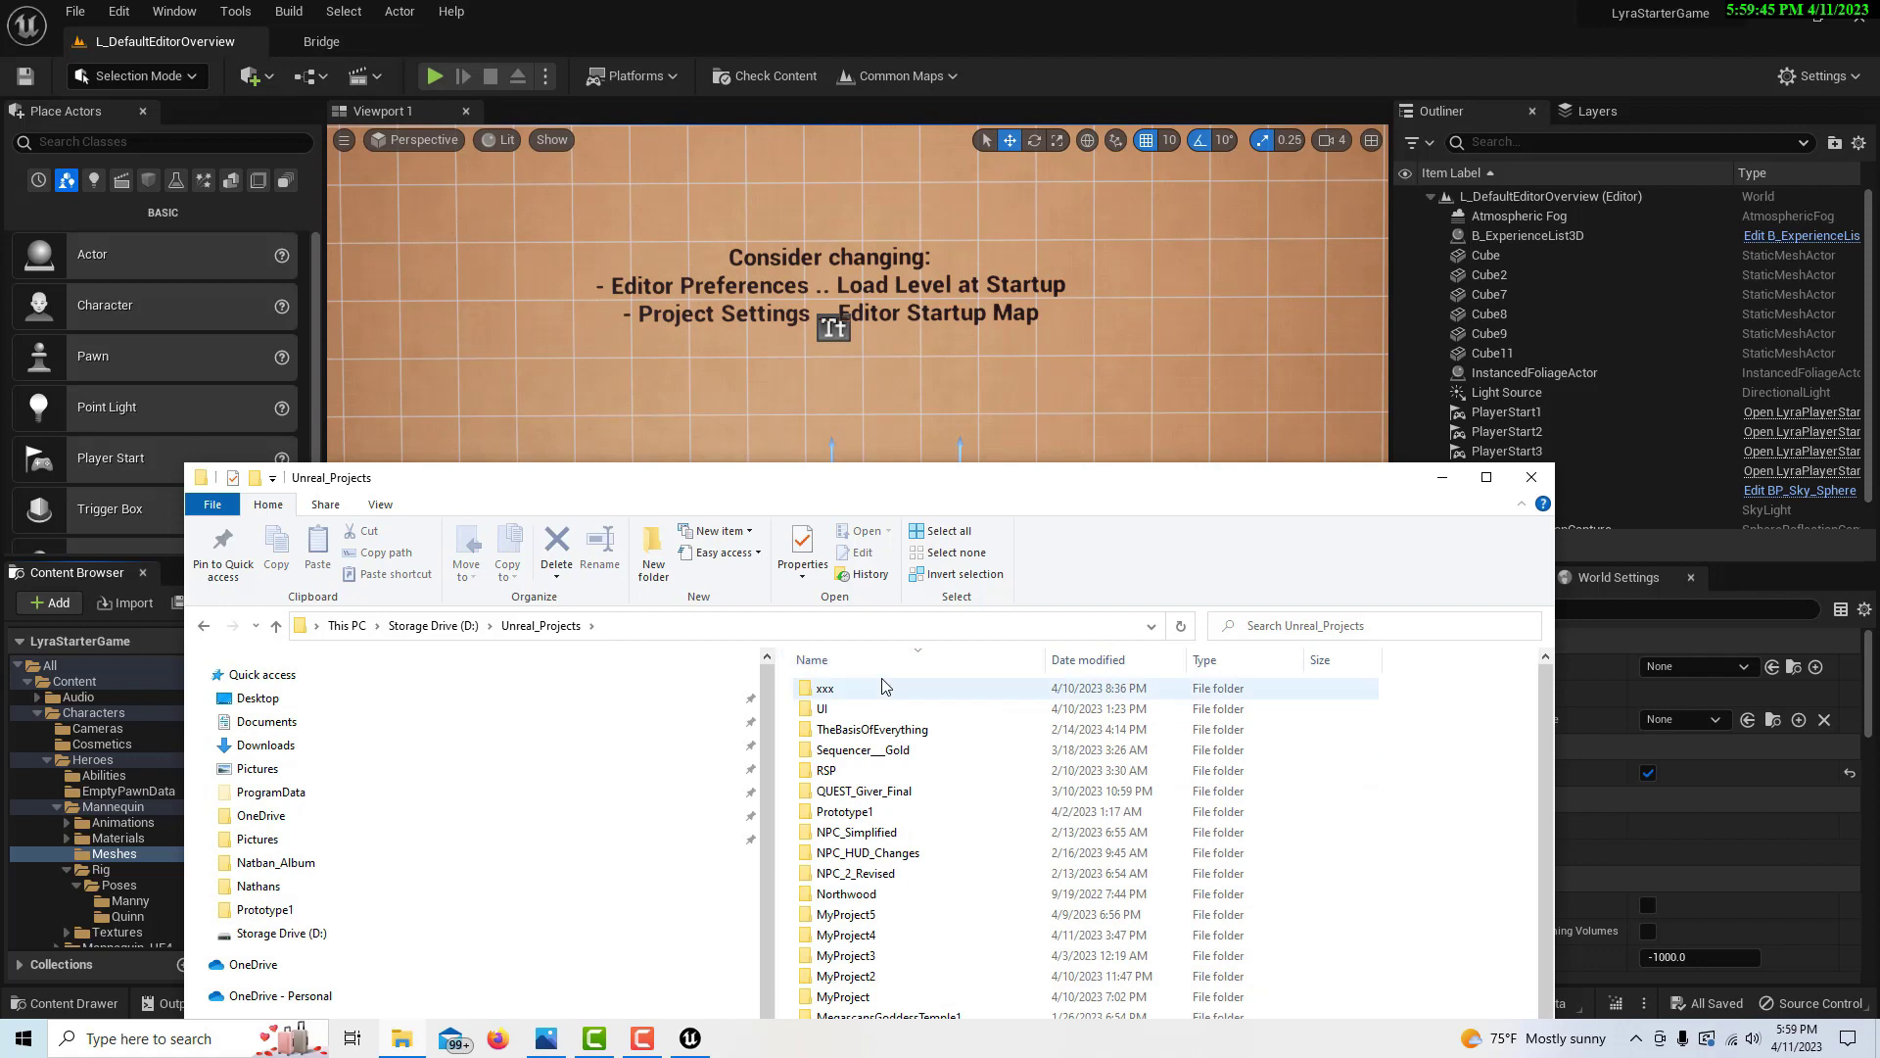
pyautogui.click(889, 667)
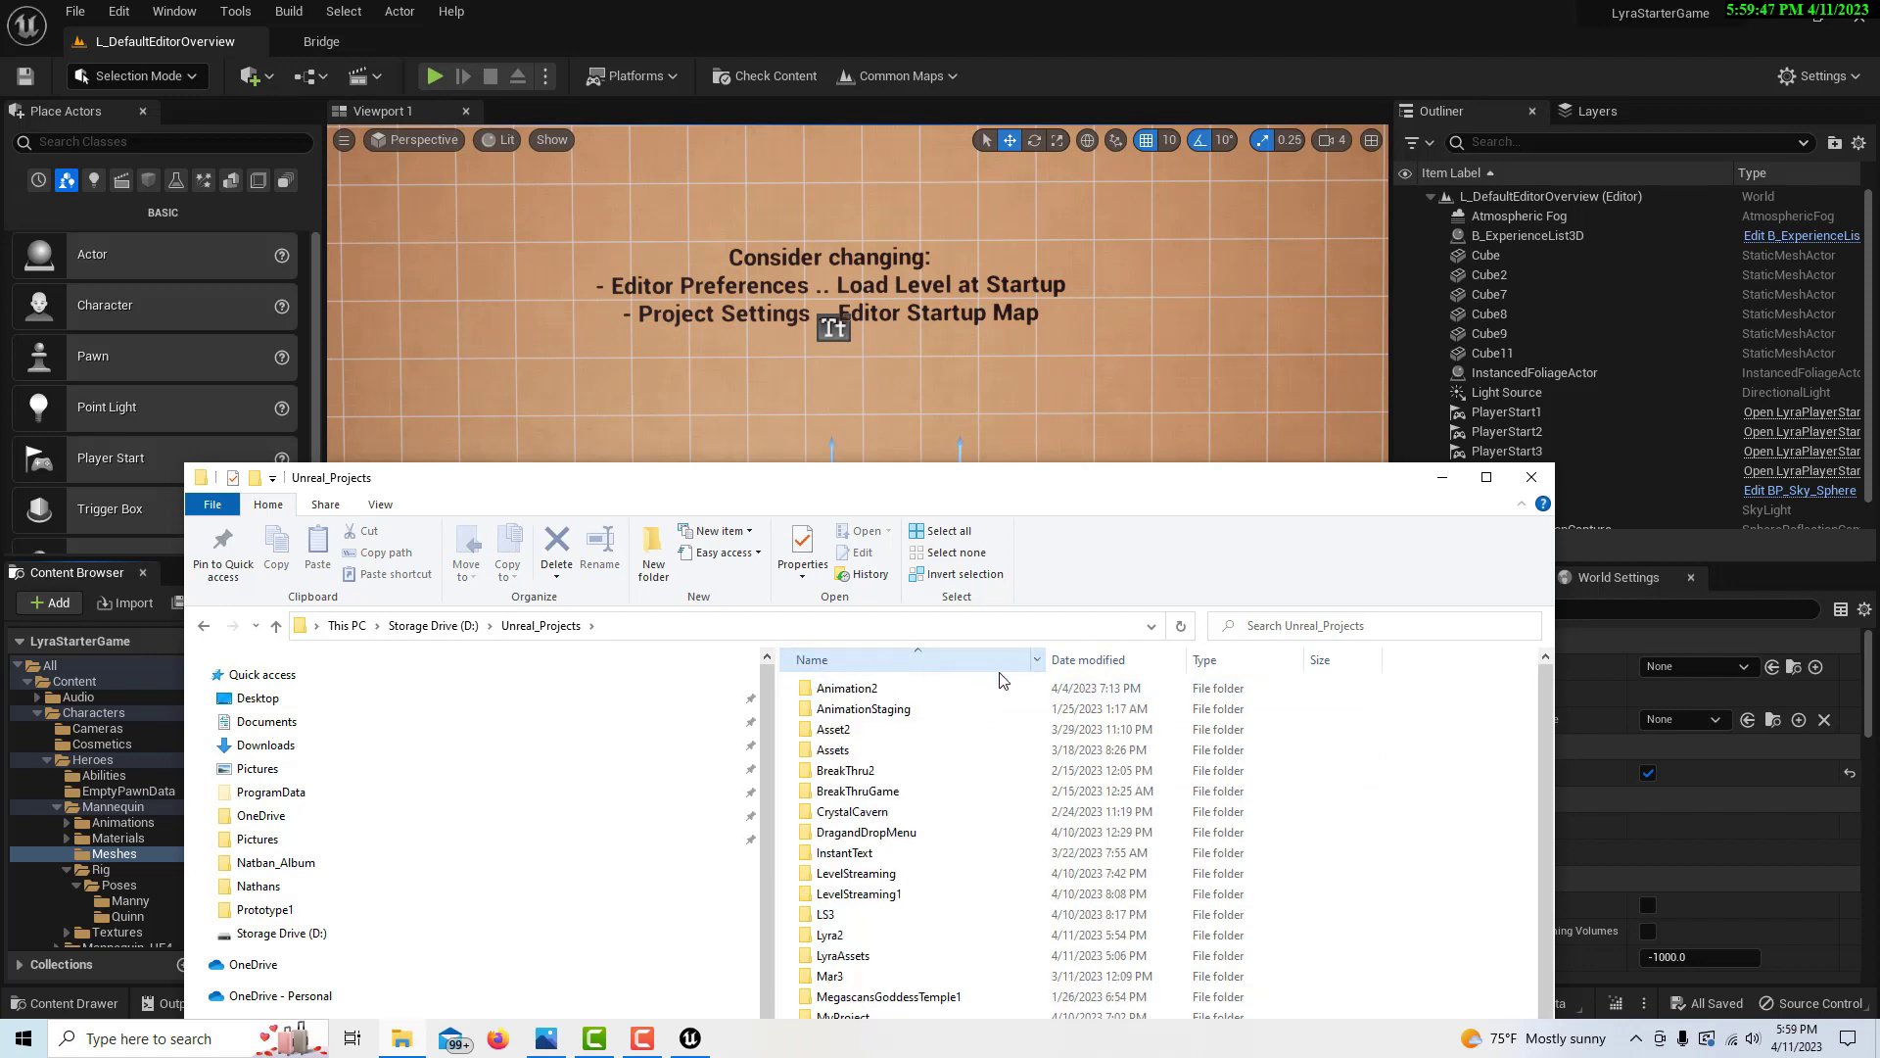
pyautogui.scroll(-1, 940, 725)
pyautogui.doubleClick(833, 873)
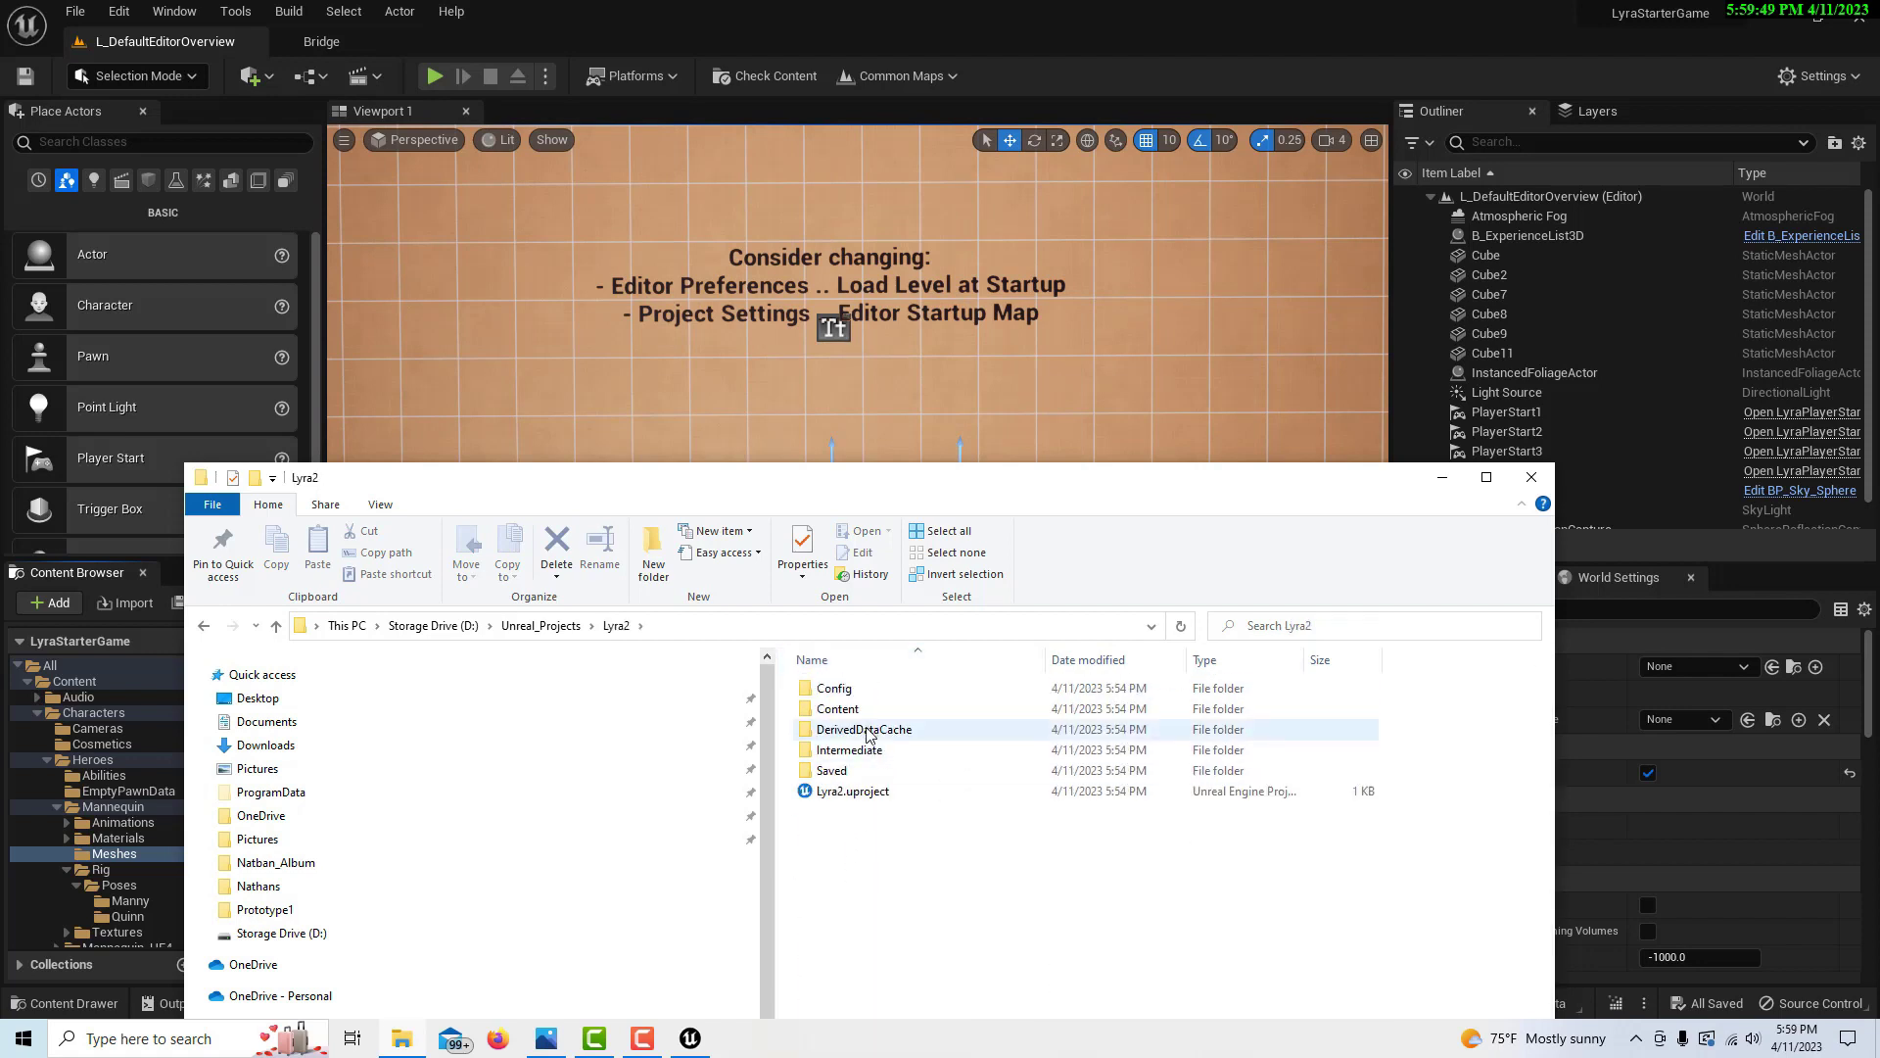
pyautogui.click(875, 791)
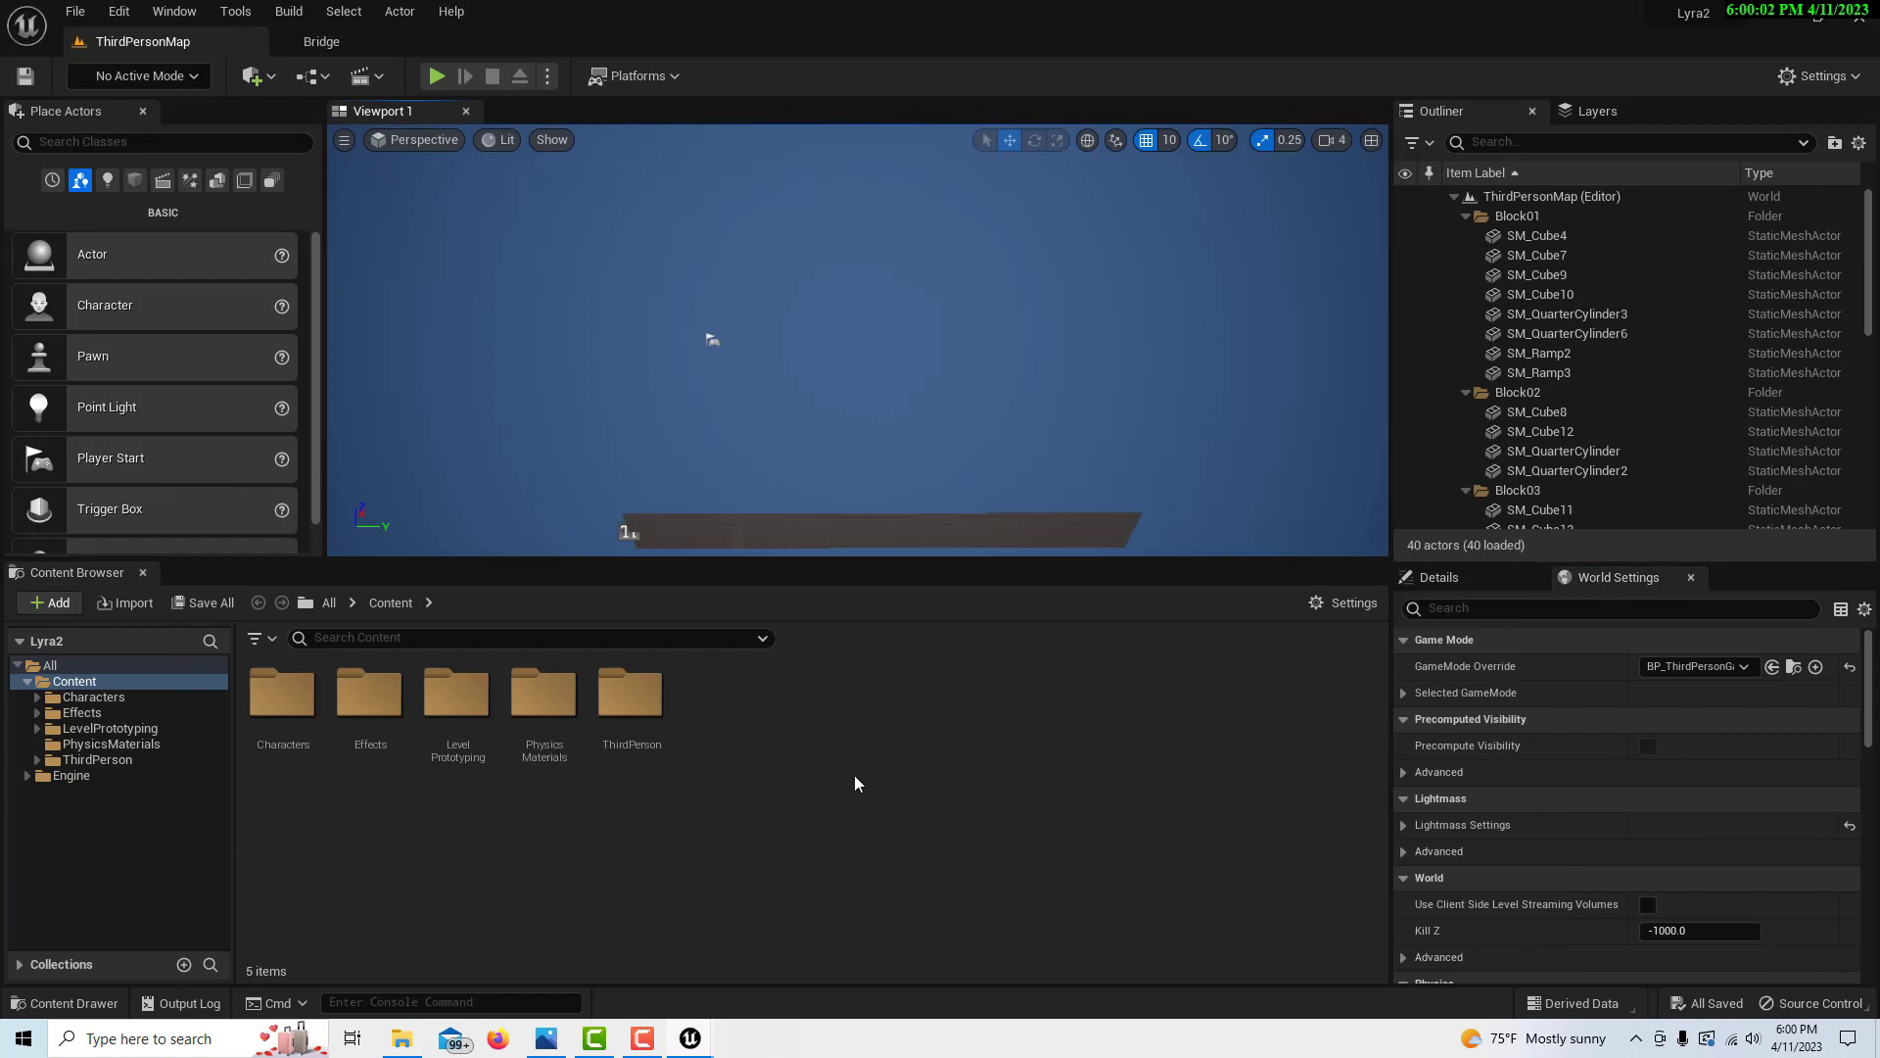
# Open BP_ThirdPersonCharacter from ThirdPerson > Blueprints, then its SKM_Quinn_Simple skeletal mesh
pyautogui.moveTo(881, 323); pyautogui.dragTo(813, 301, button='right')
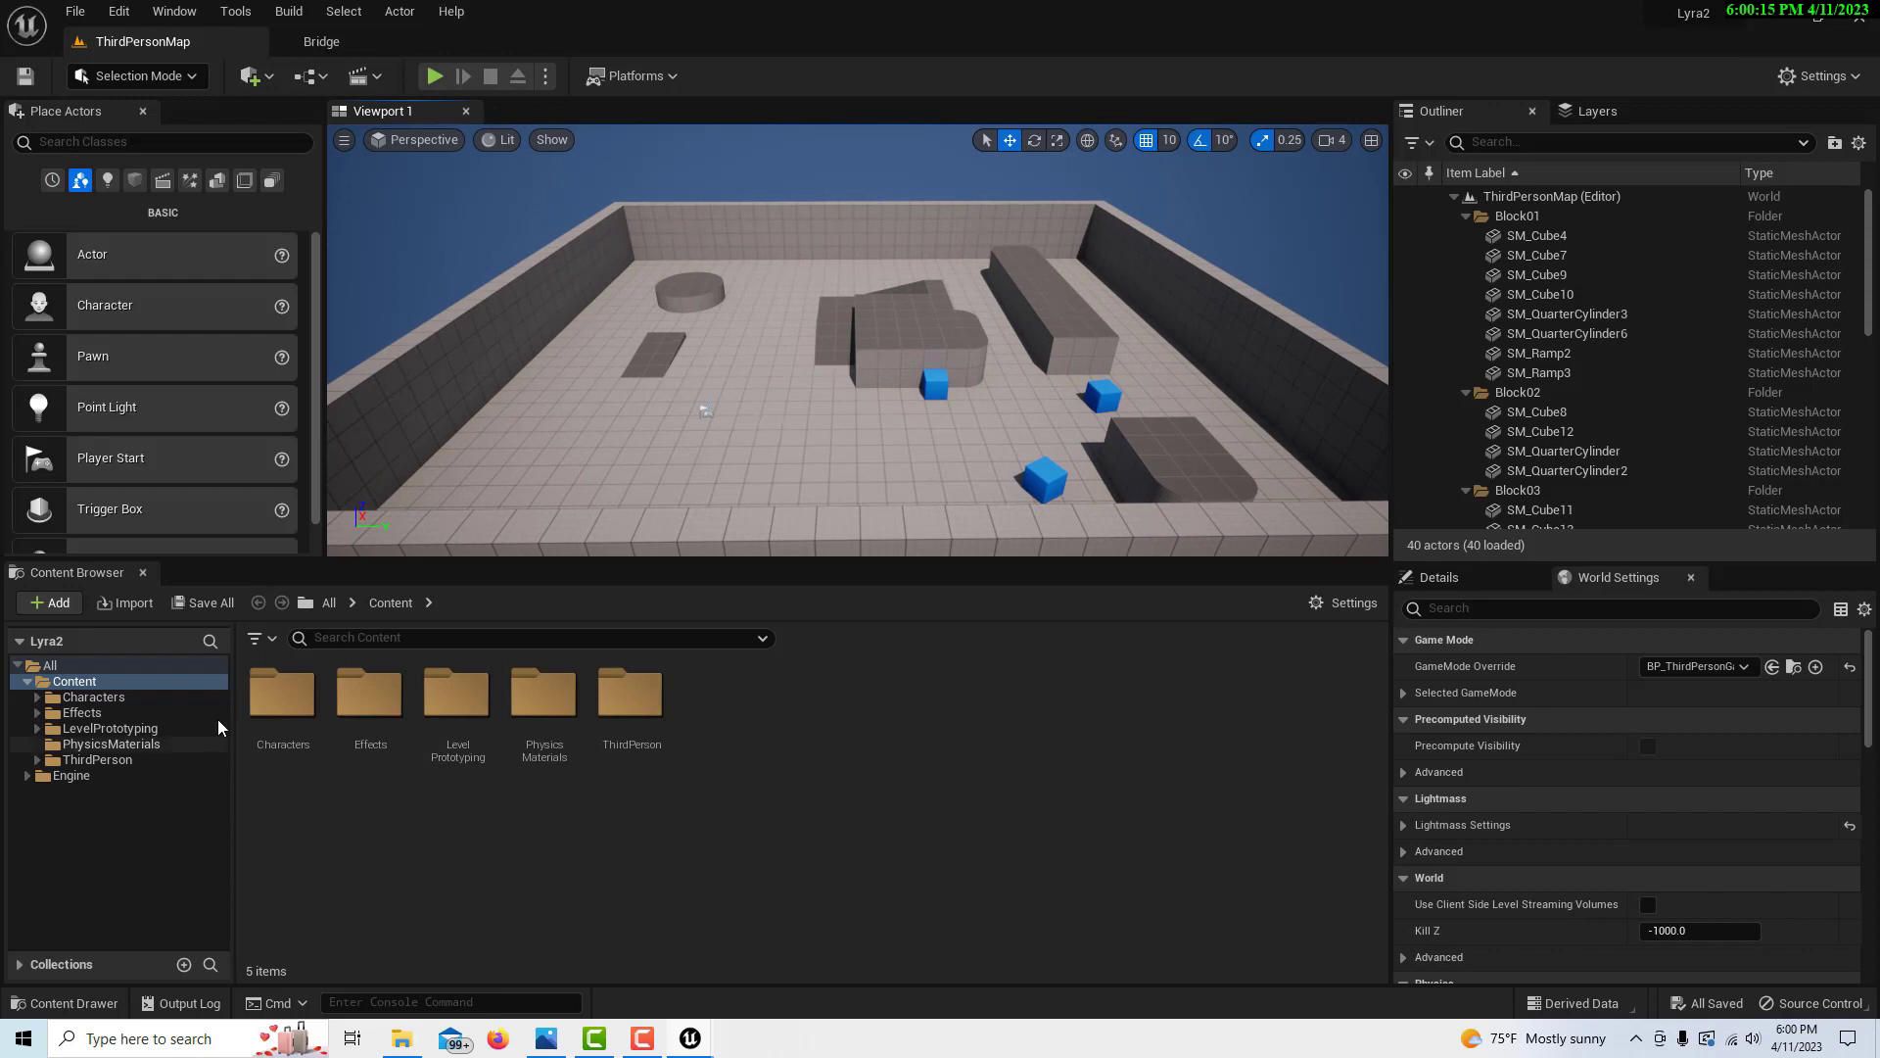
pyautogui.click(98, 760)
pyautogui.click(275, 711)
pyautogui.doubleClick(275, 711)
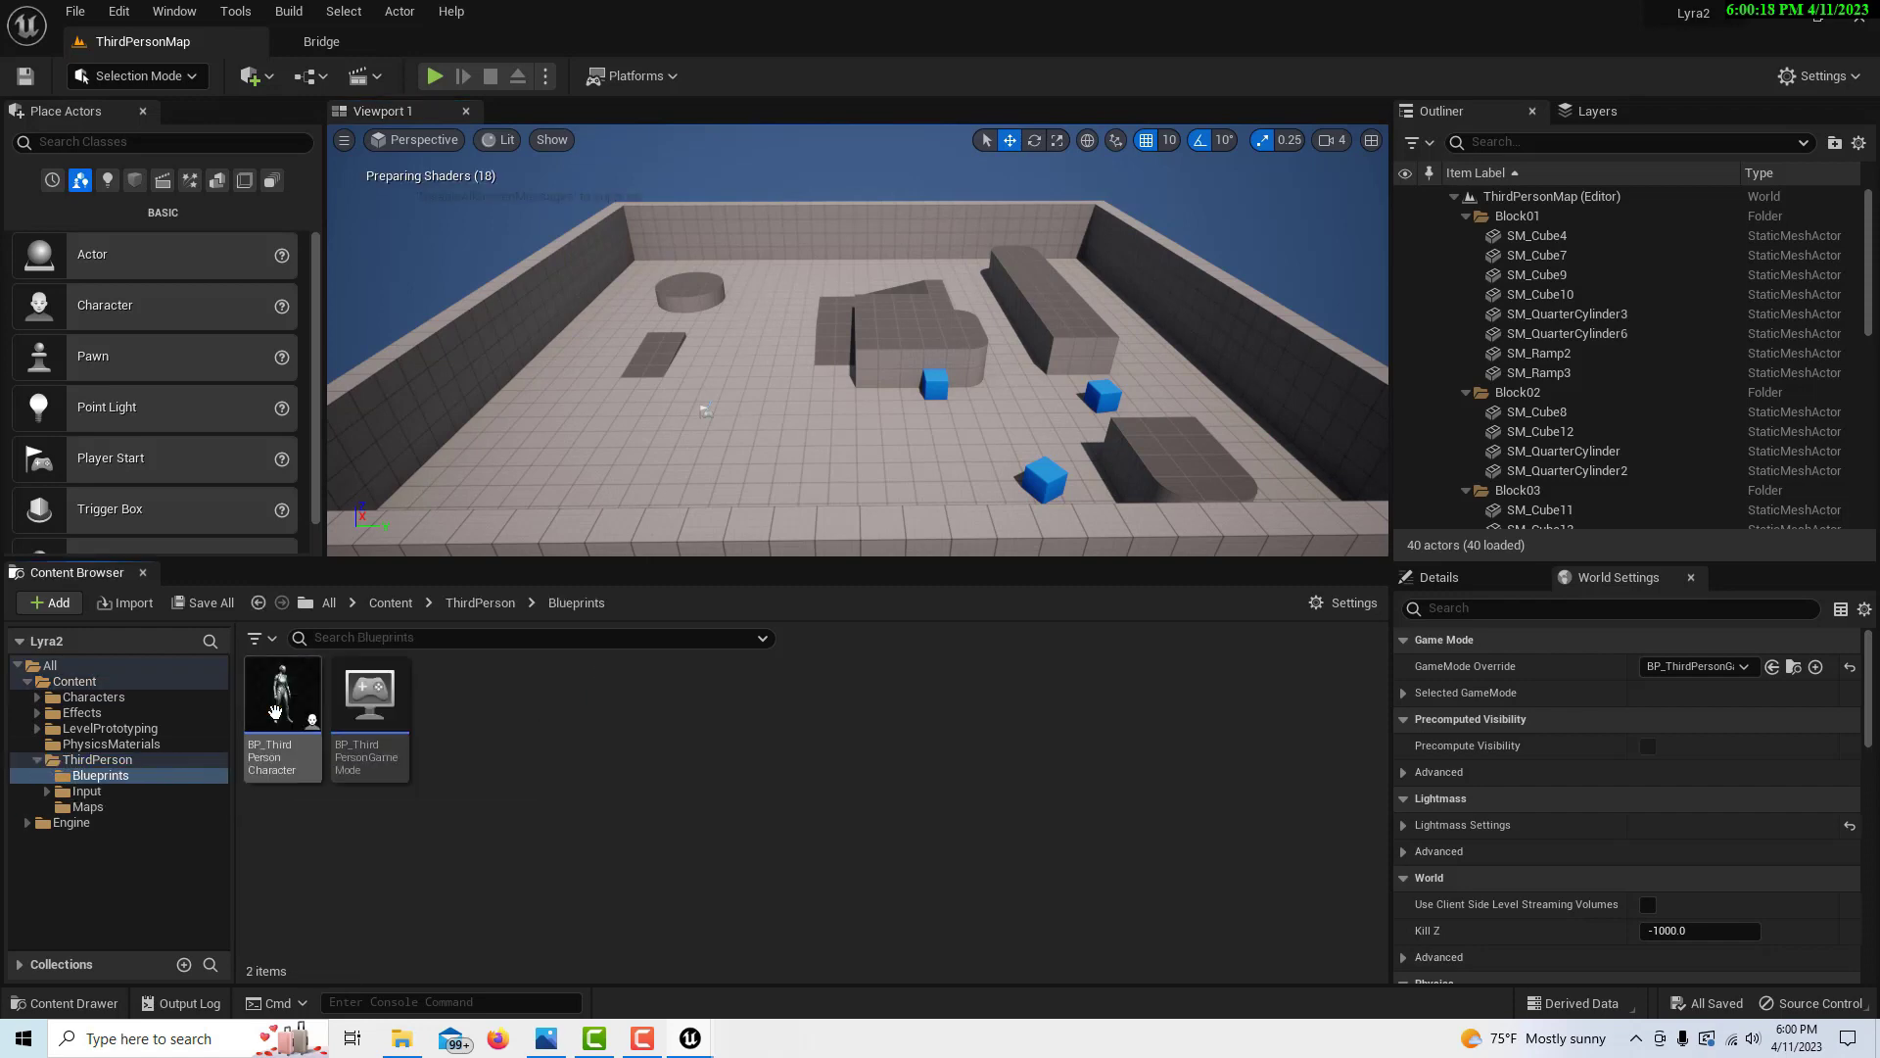
pyautogui.click(275, 713)
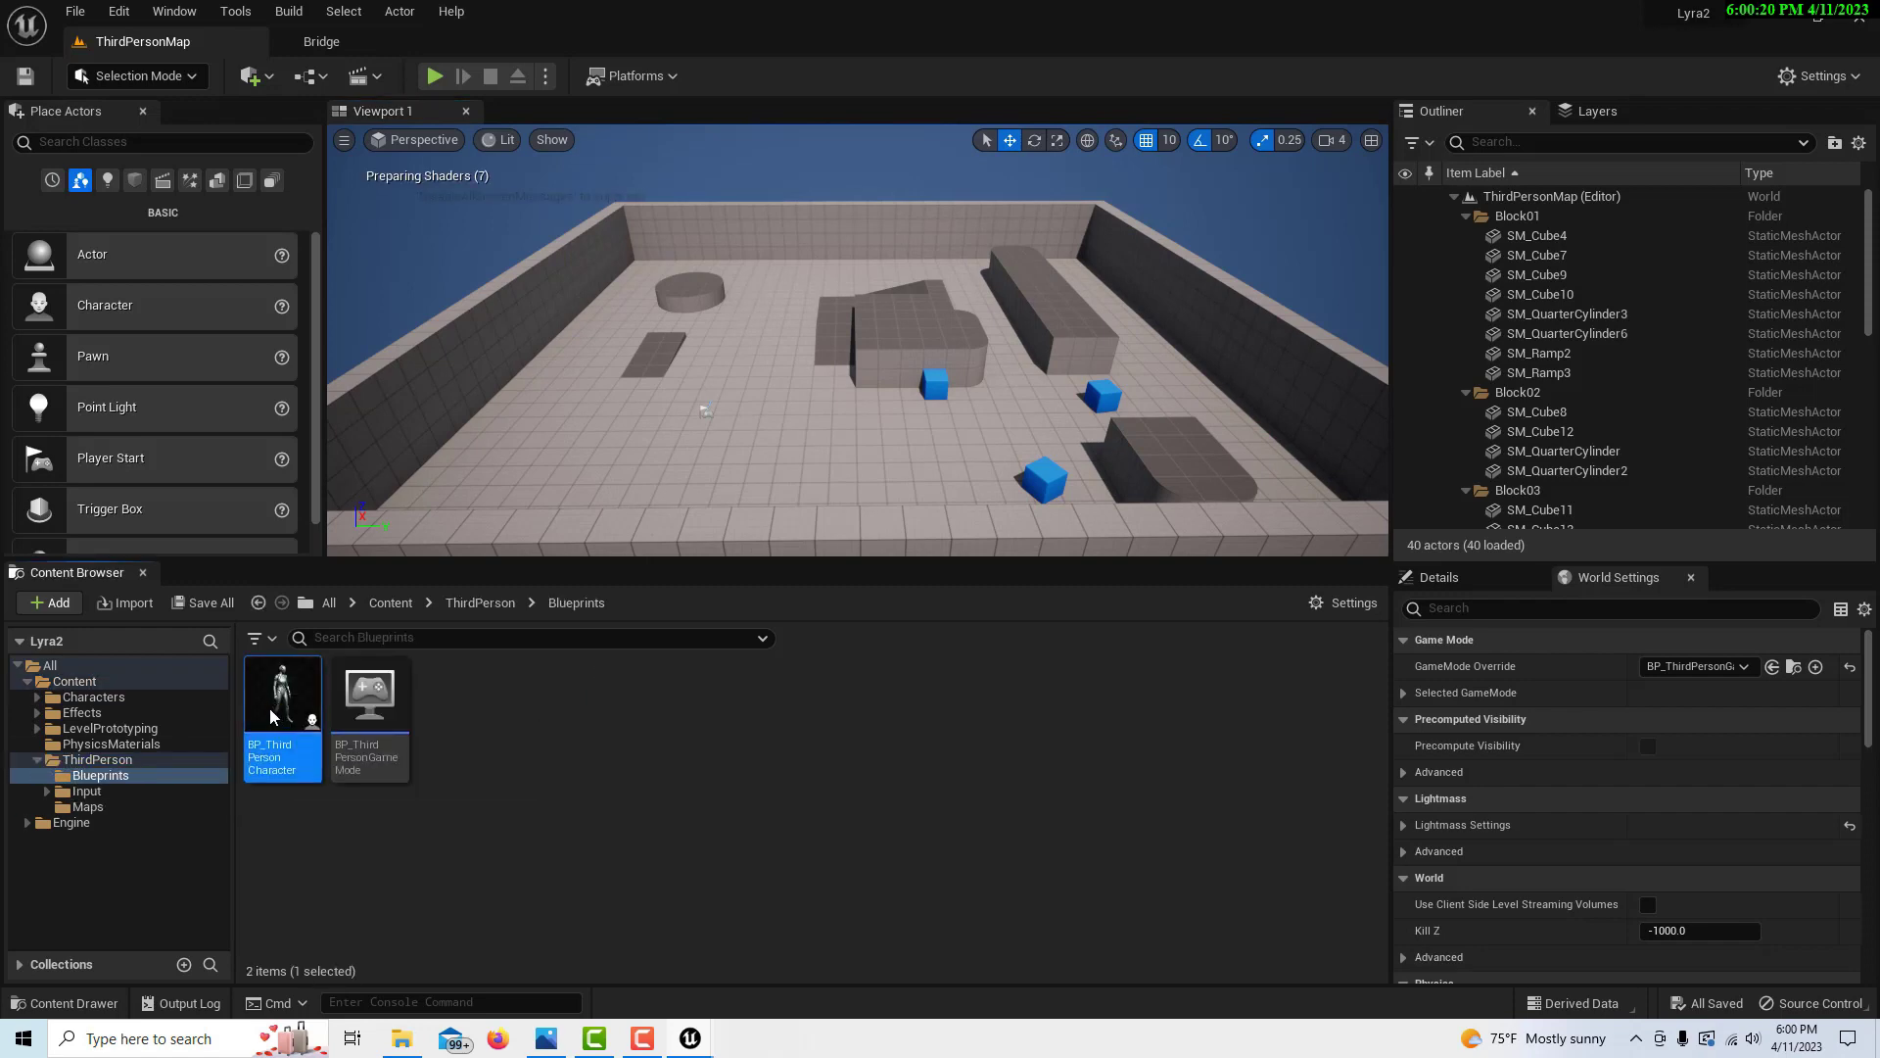
pyautogui.doubleClick(275, 719)
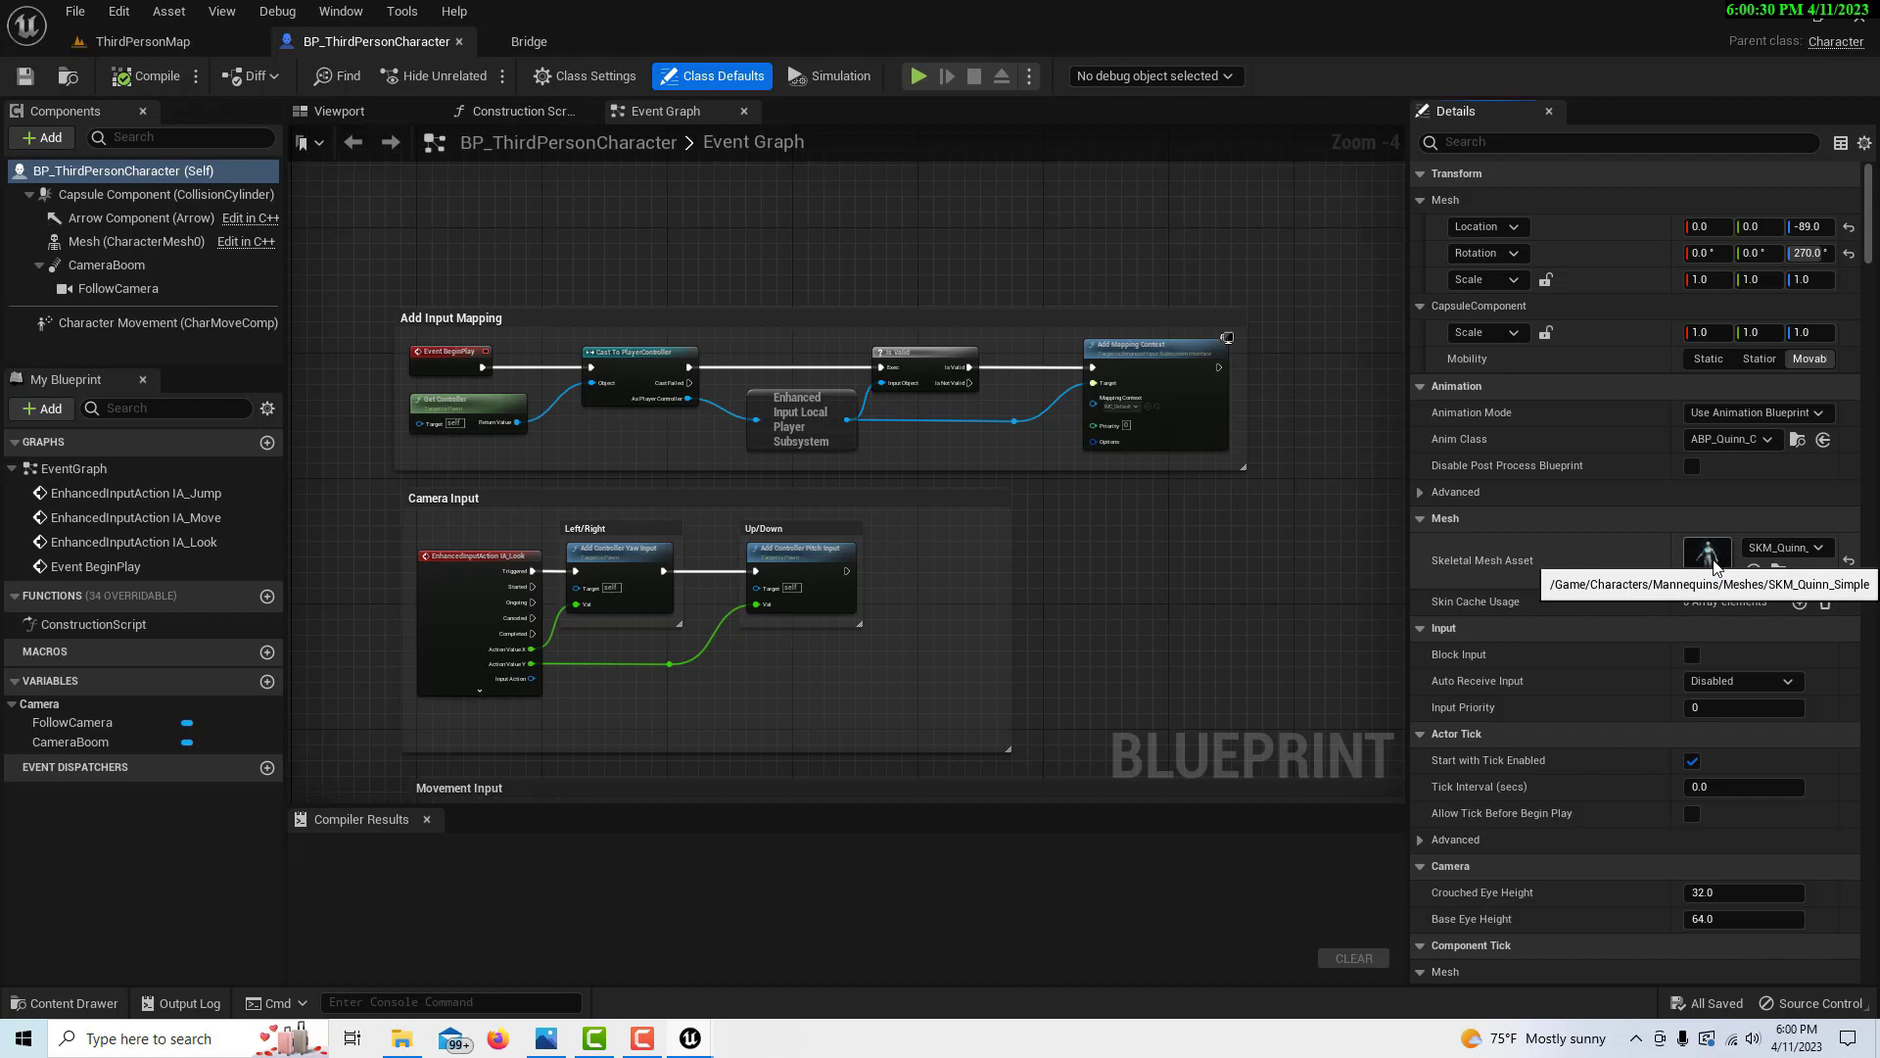
pyautogui.doubleClick(1710, 554)
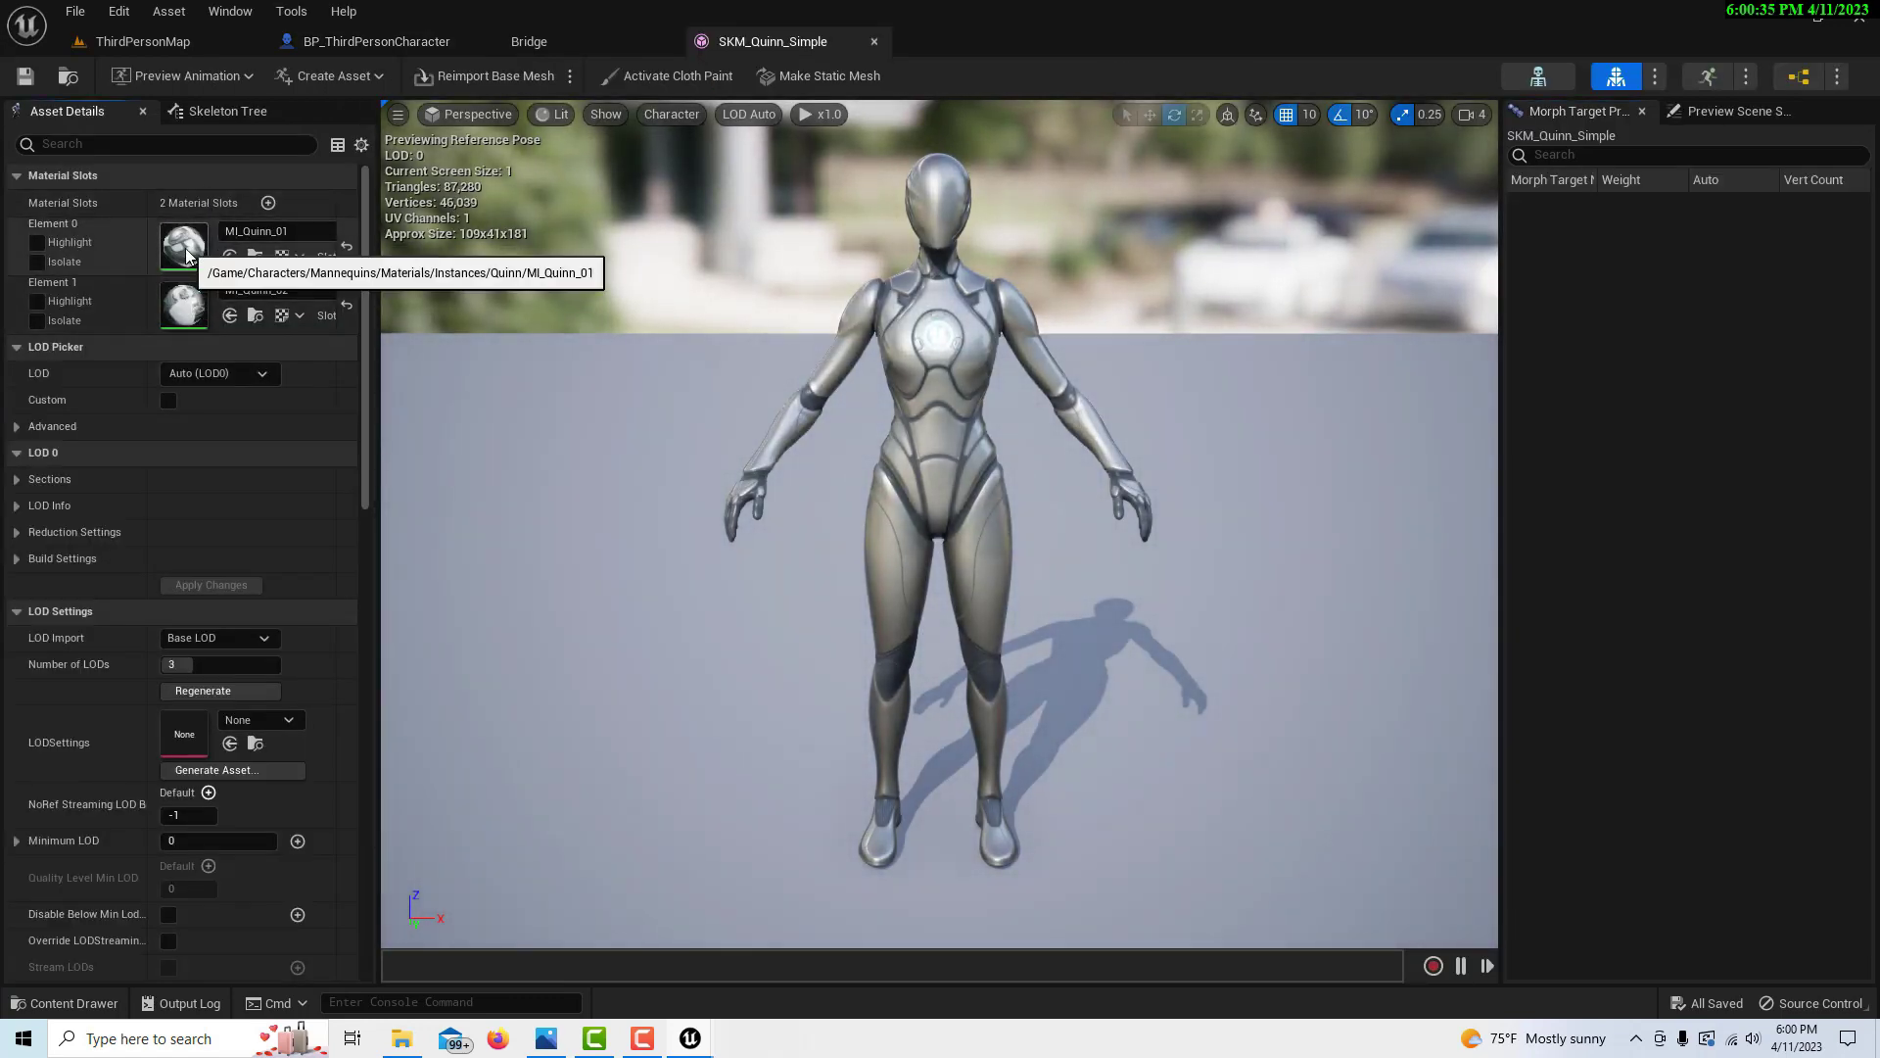
# Give SKM_Quinn_Simple MI_Quinn_01_Blue on Element 0 and MI_Quinn_02_Blue on Element 1, then save
pyautogui.doubleClick(185, 247)
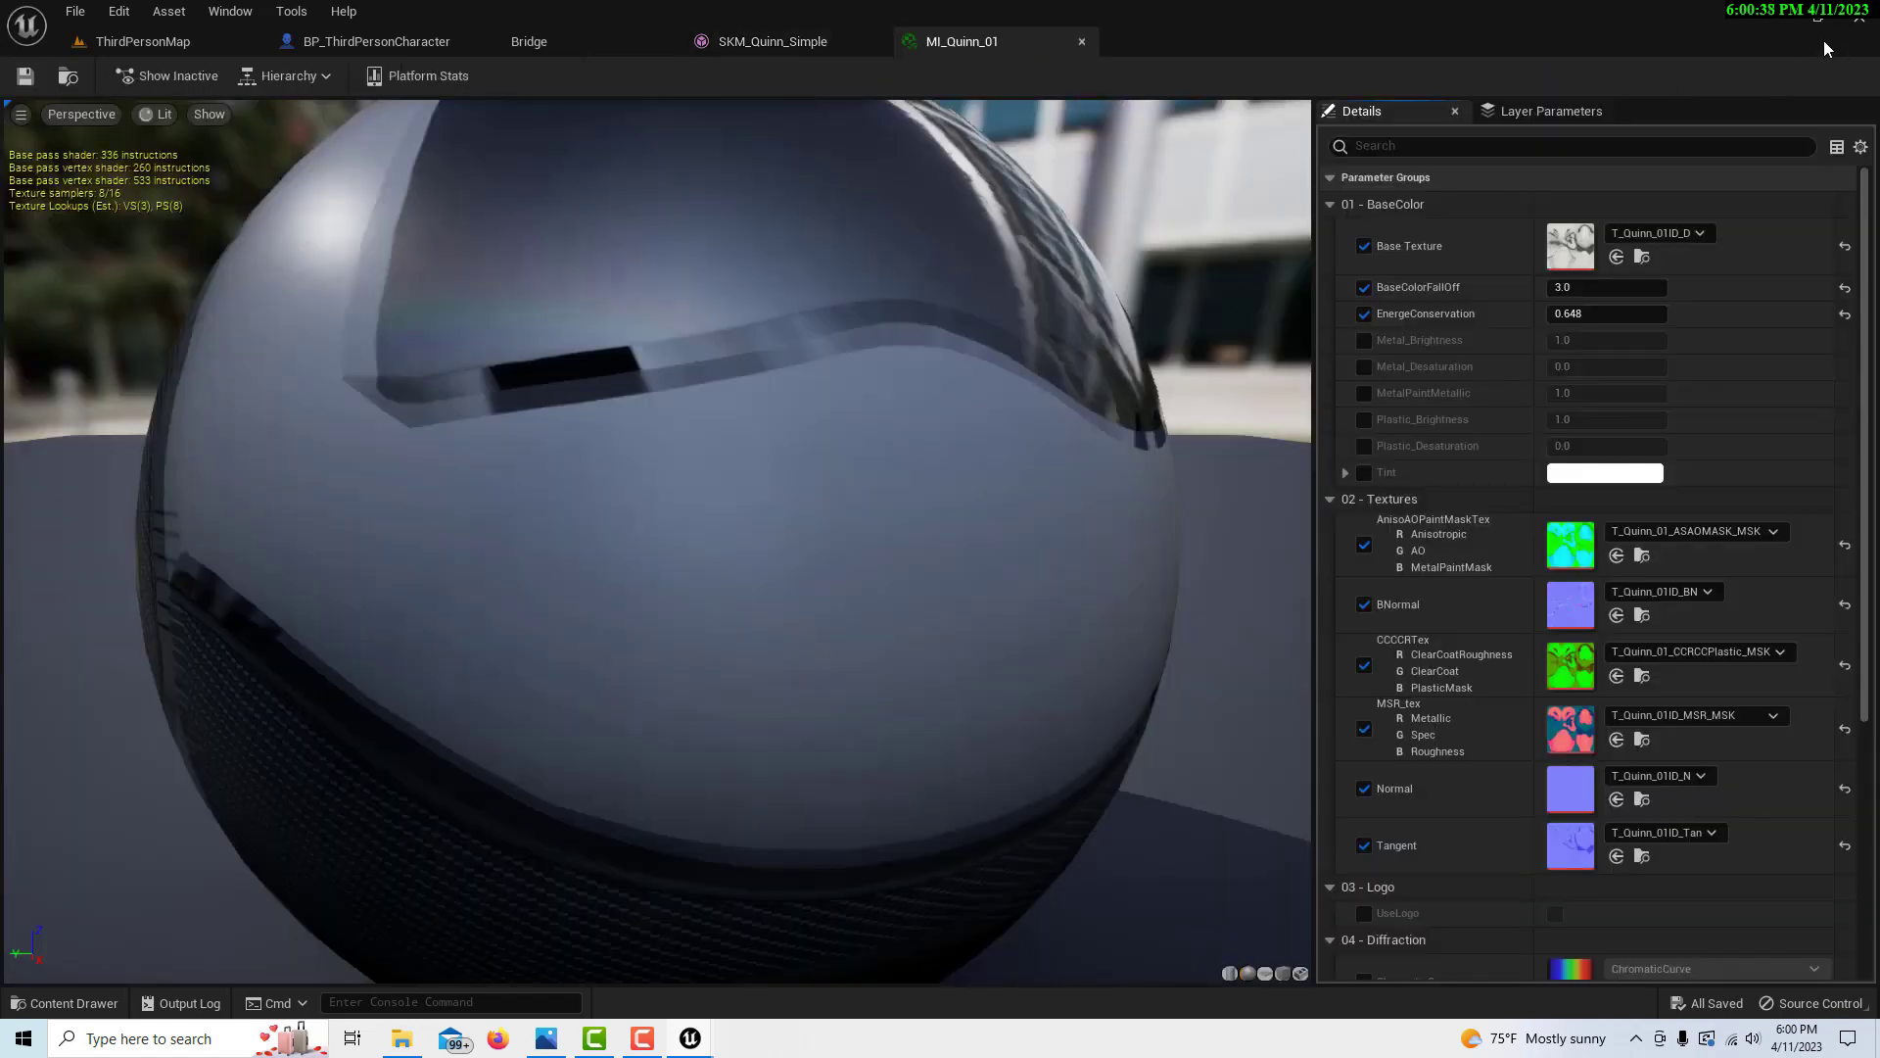
pyautogui.click(1081, 41)
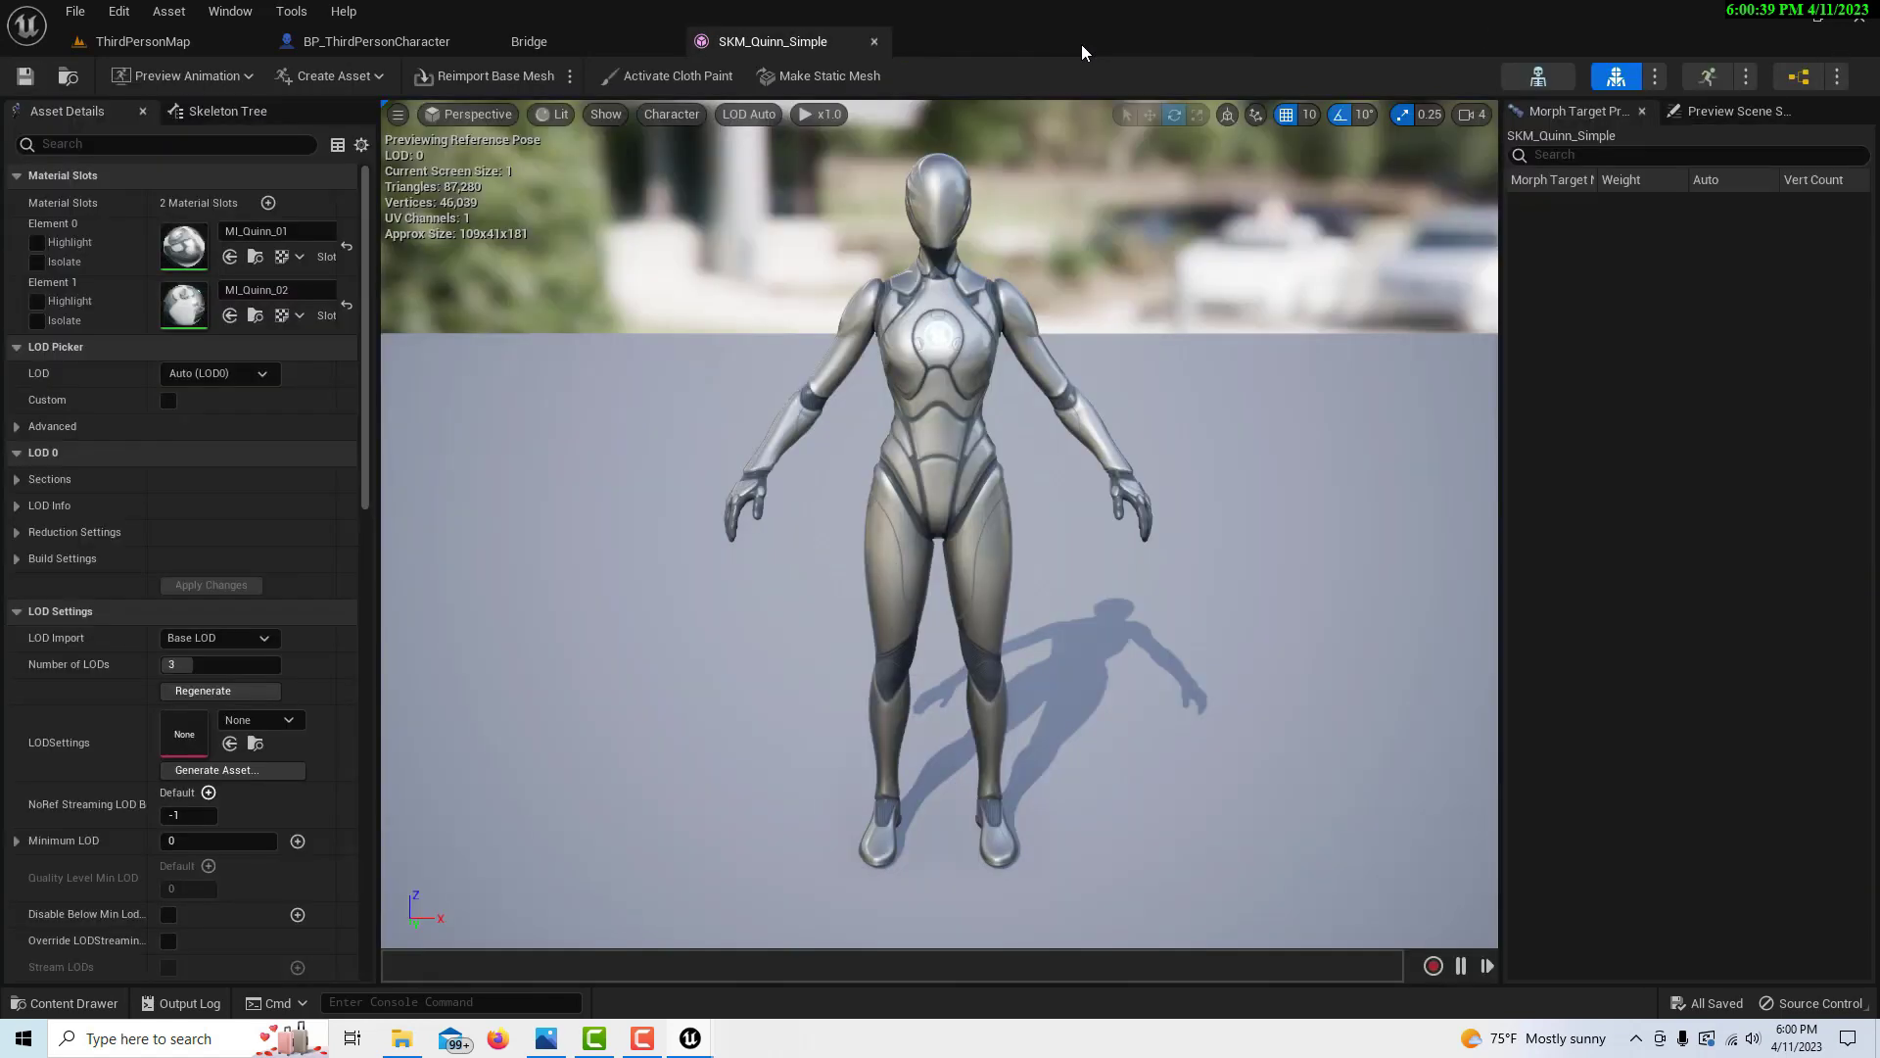
pyautogui.click(320, 231)
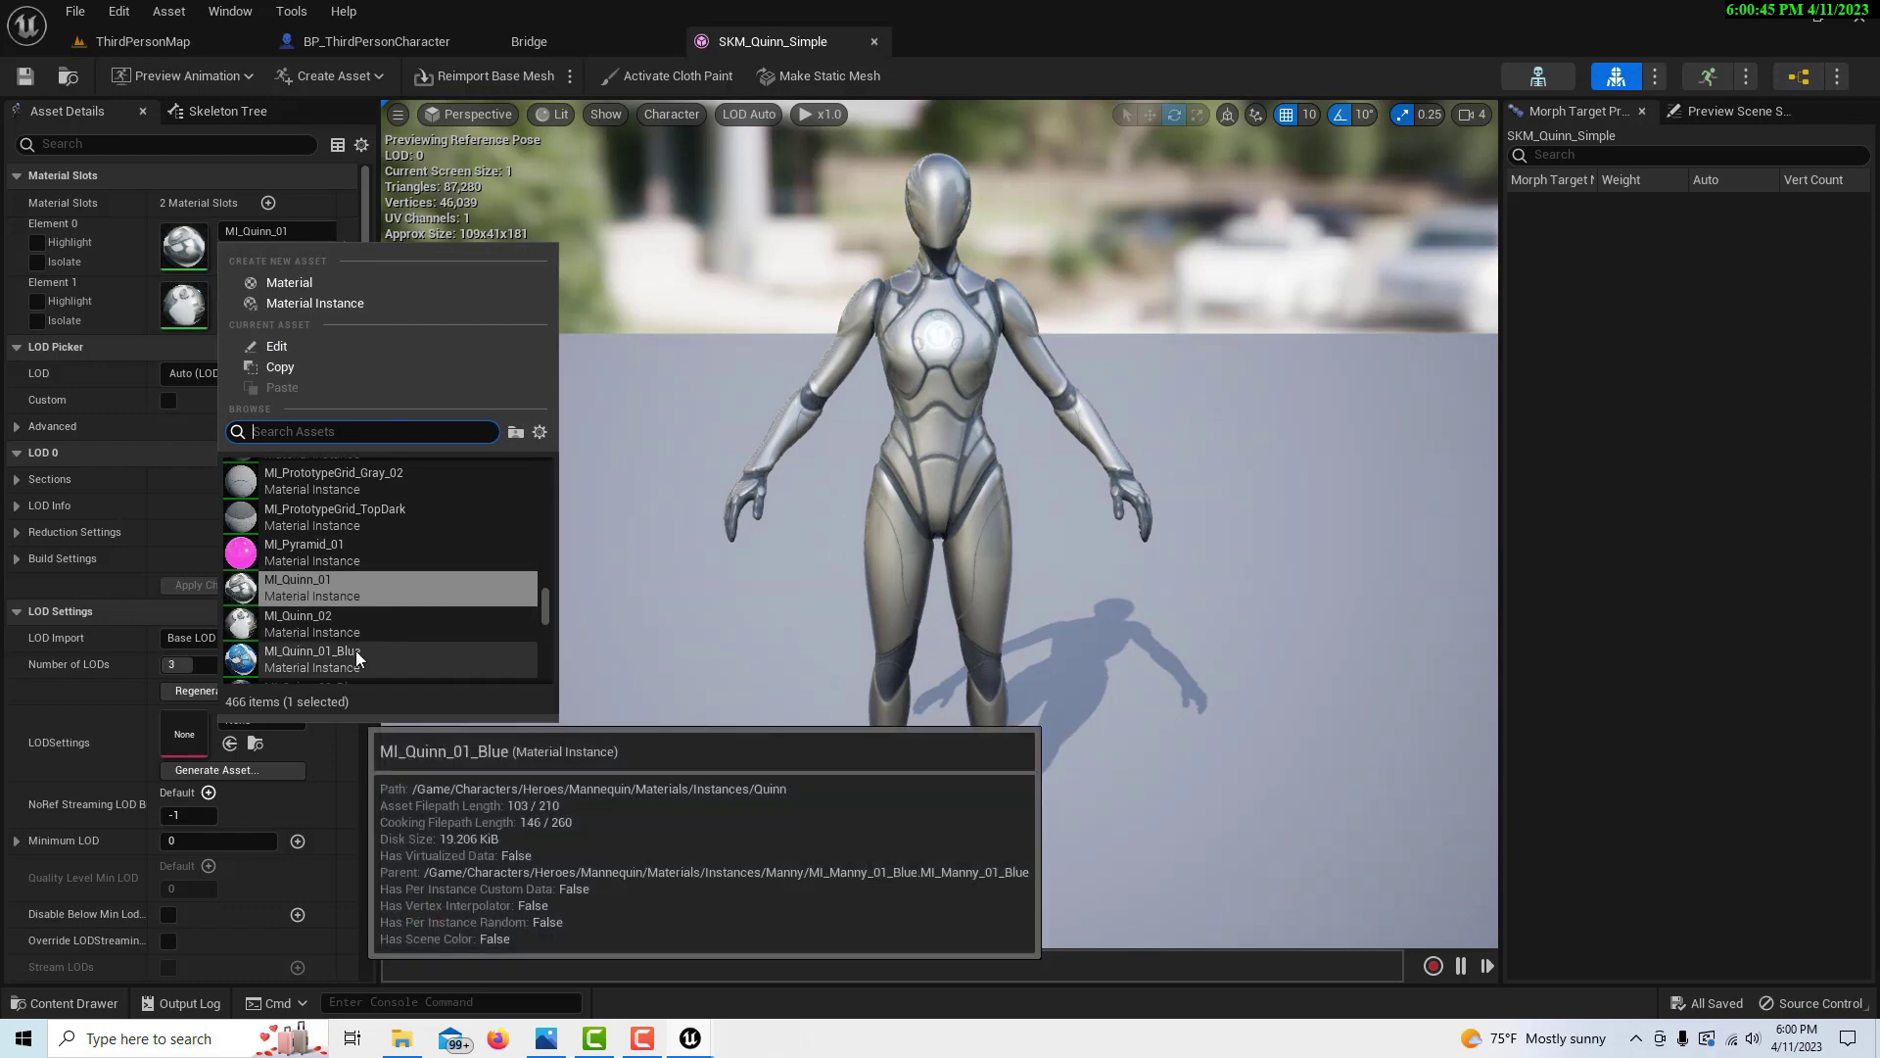
pyautogui.click(355, 652)
pyautogui.click(279, 290)
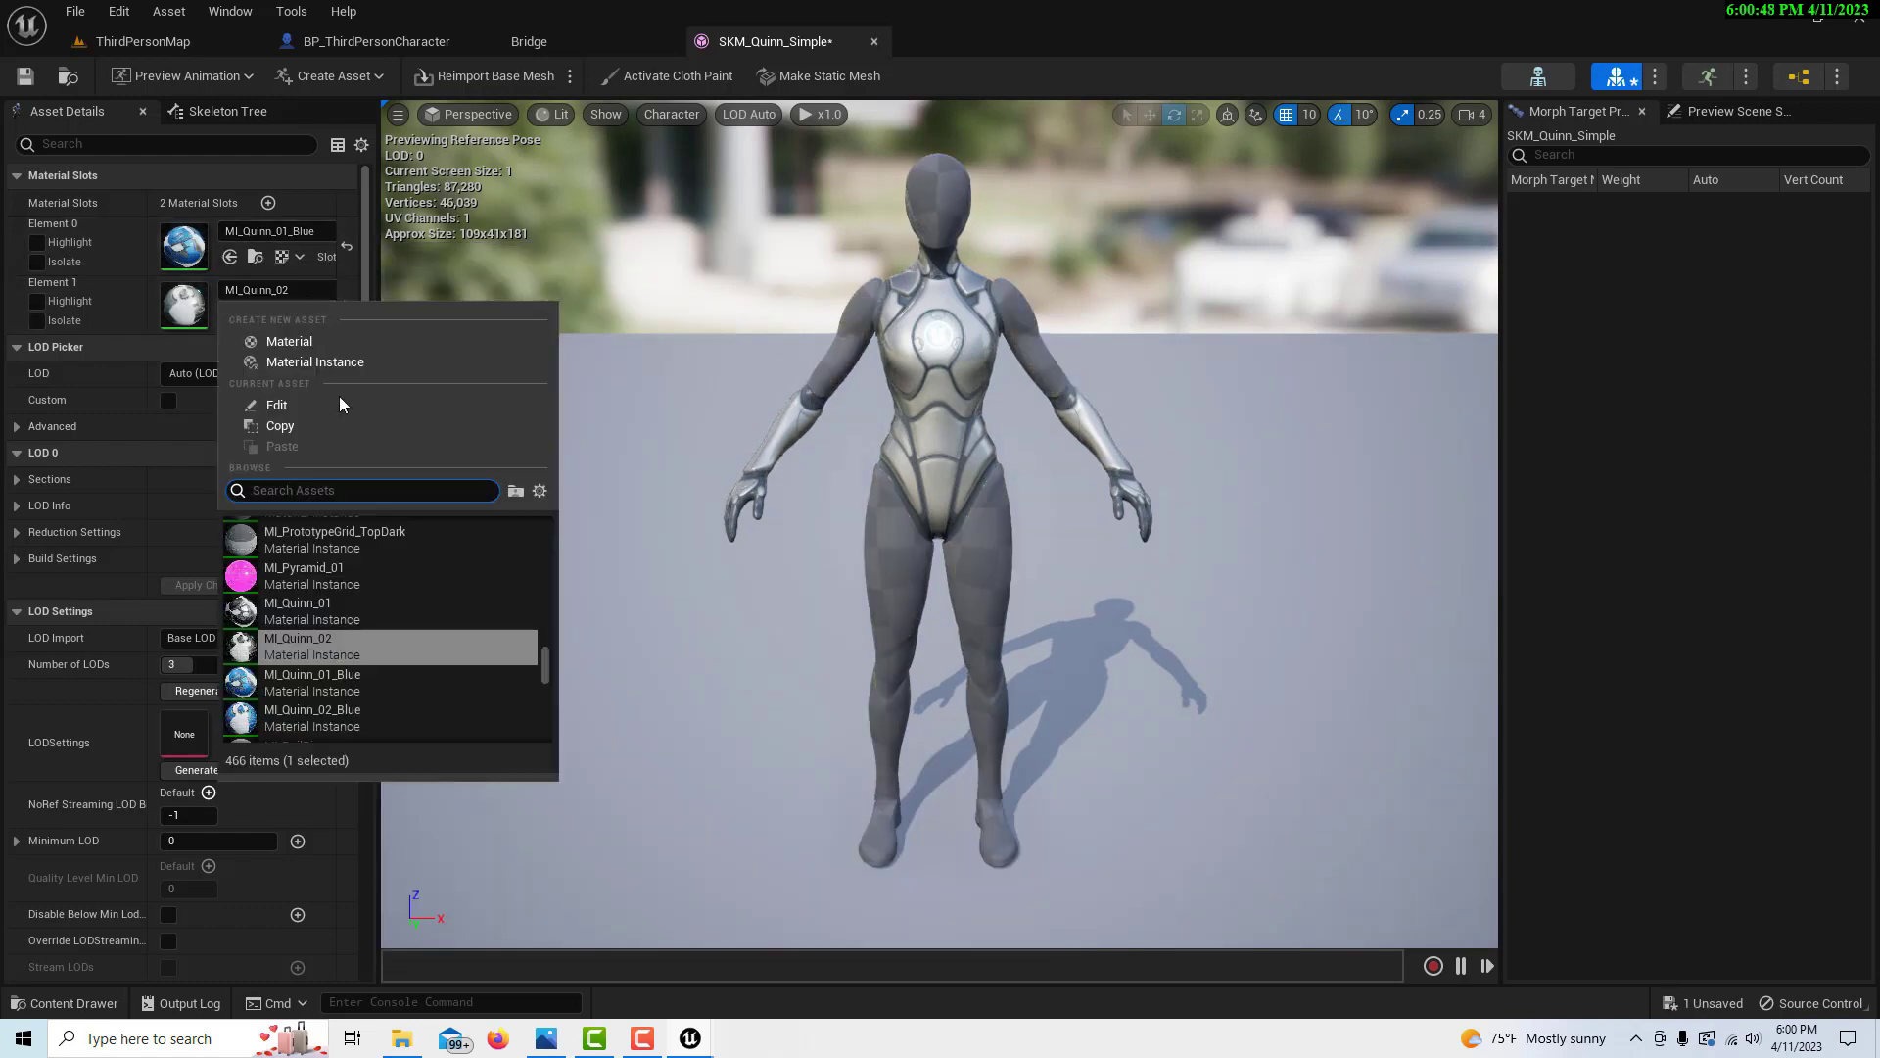
pyautogui.click(350, 719)
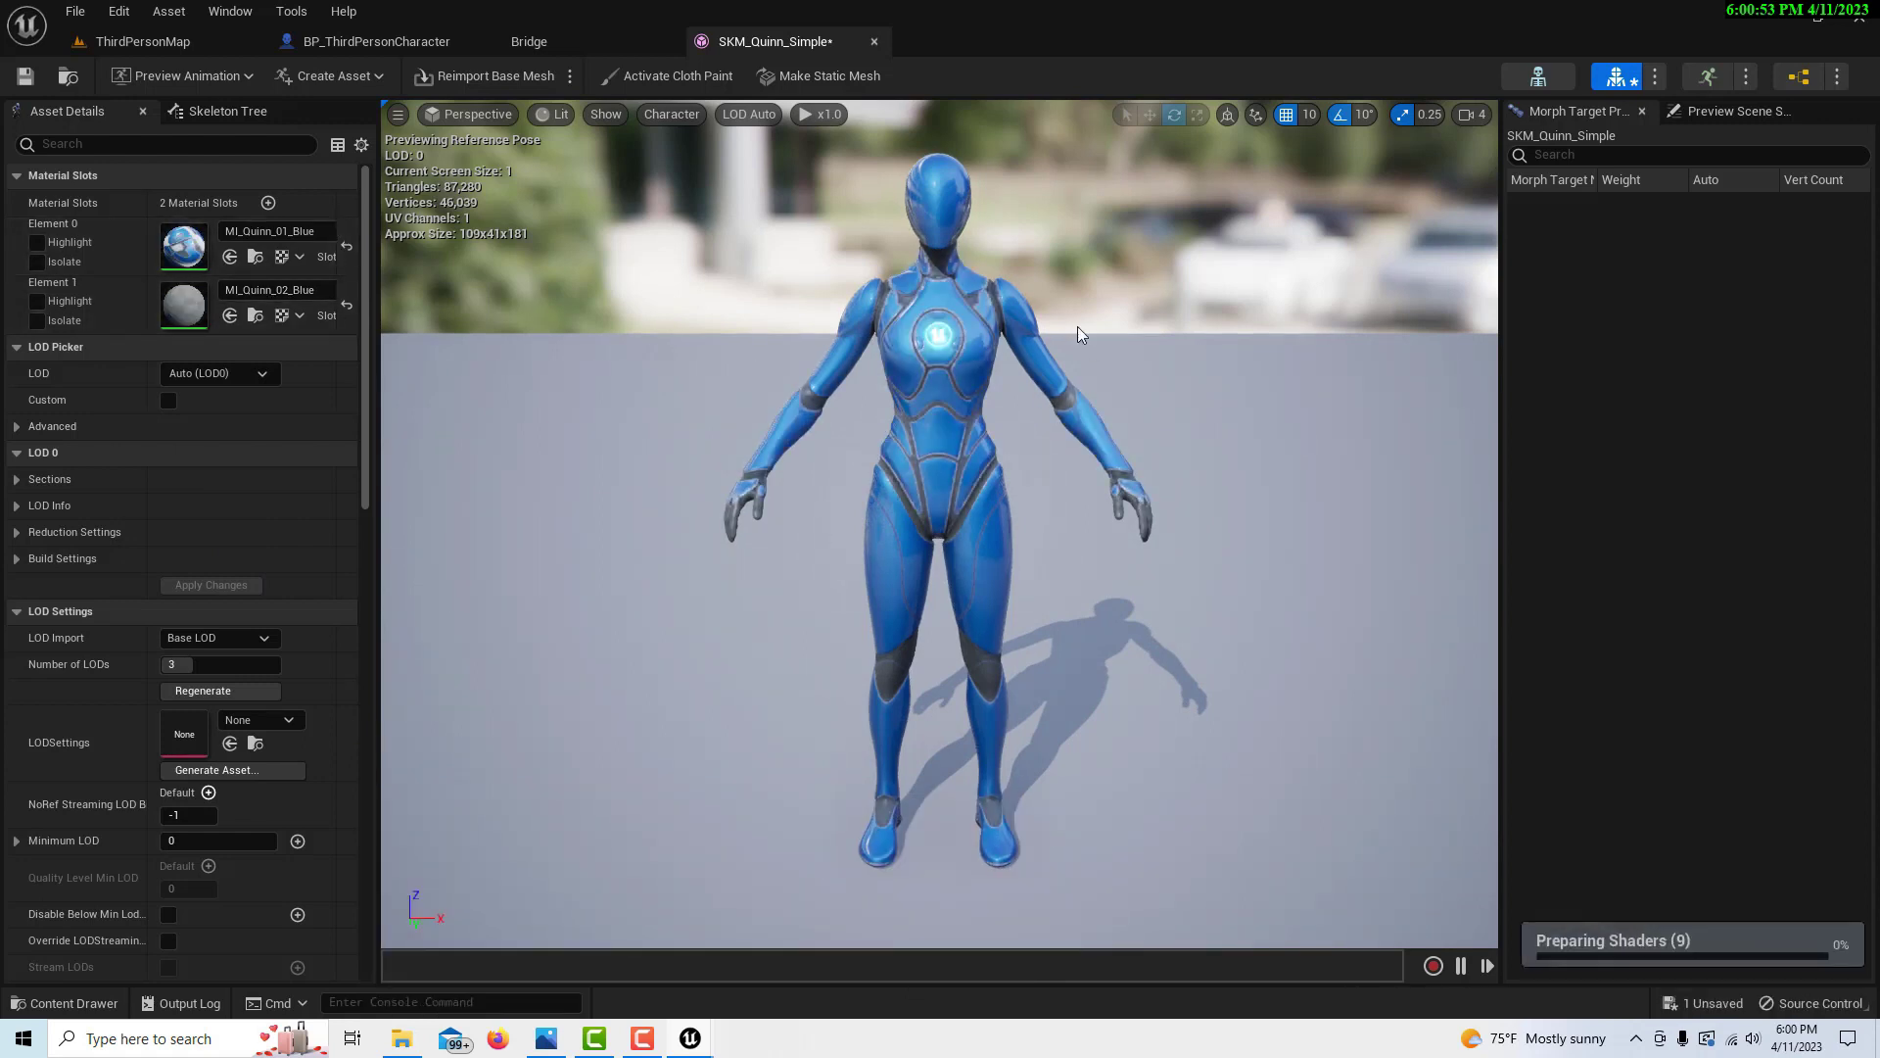
pyautogui.click(26, 76)
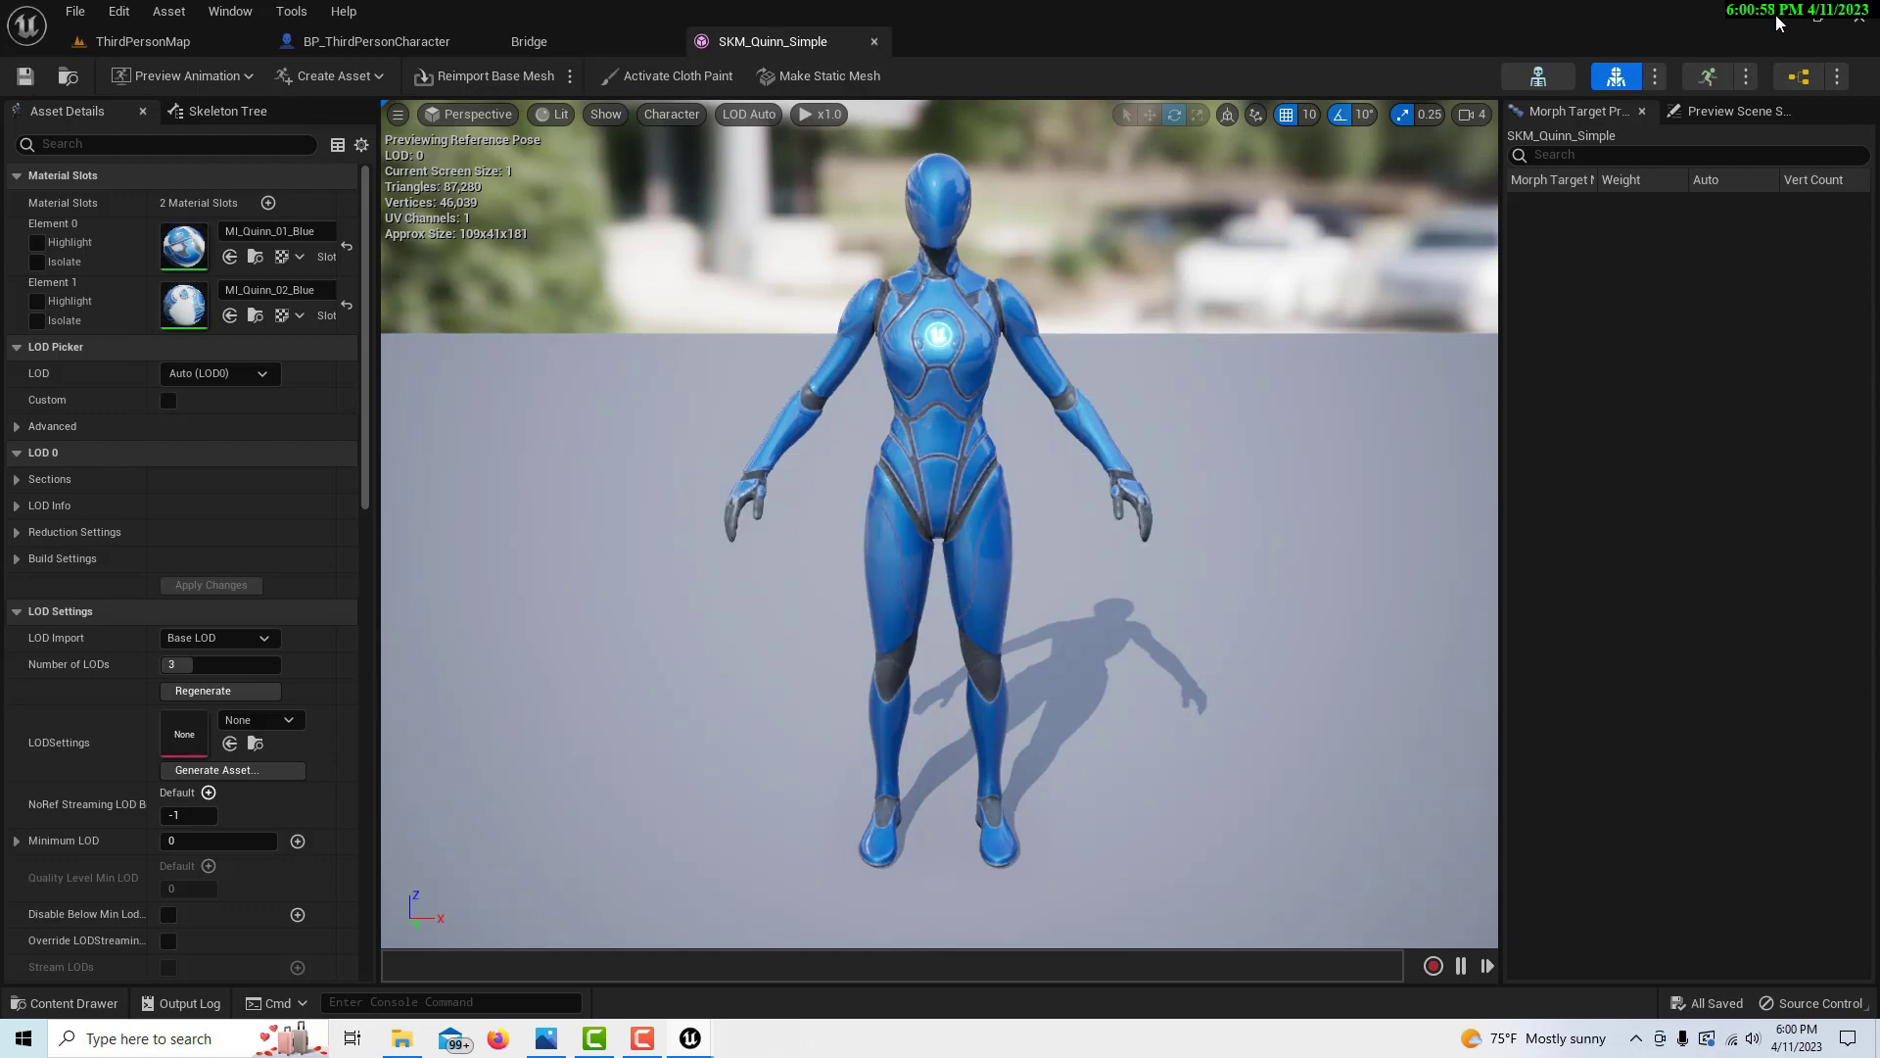
pyautogui.click(116, 43)
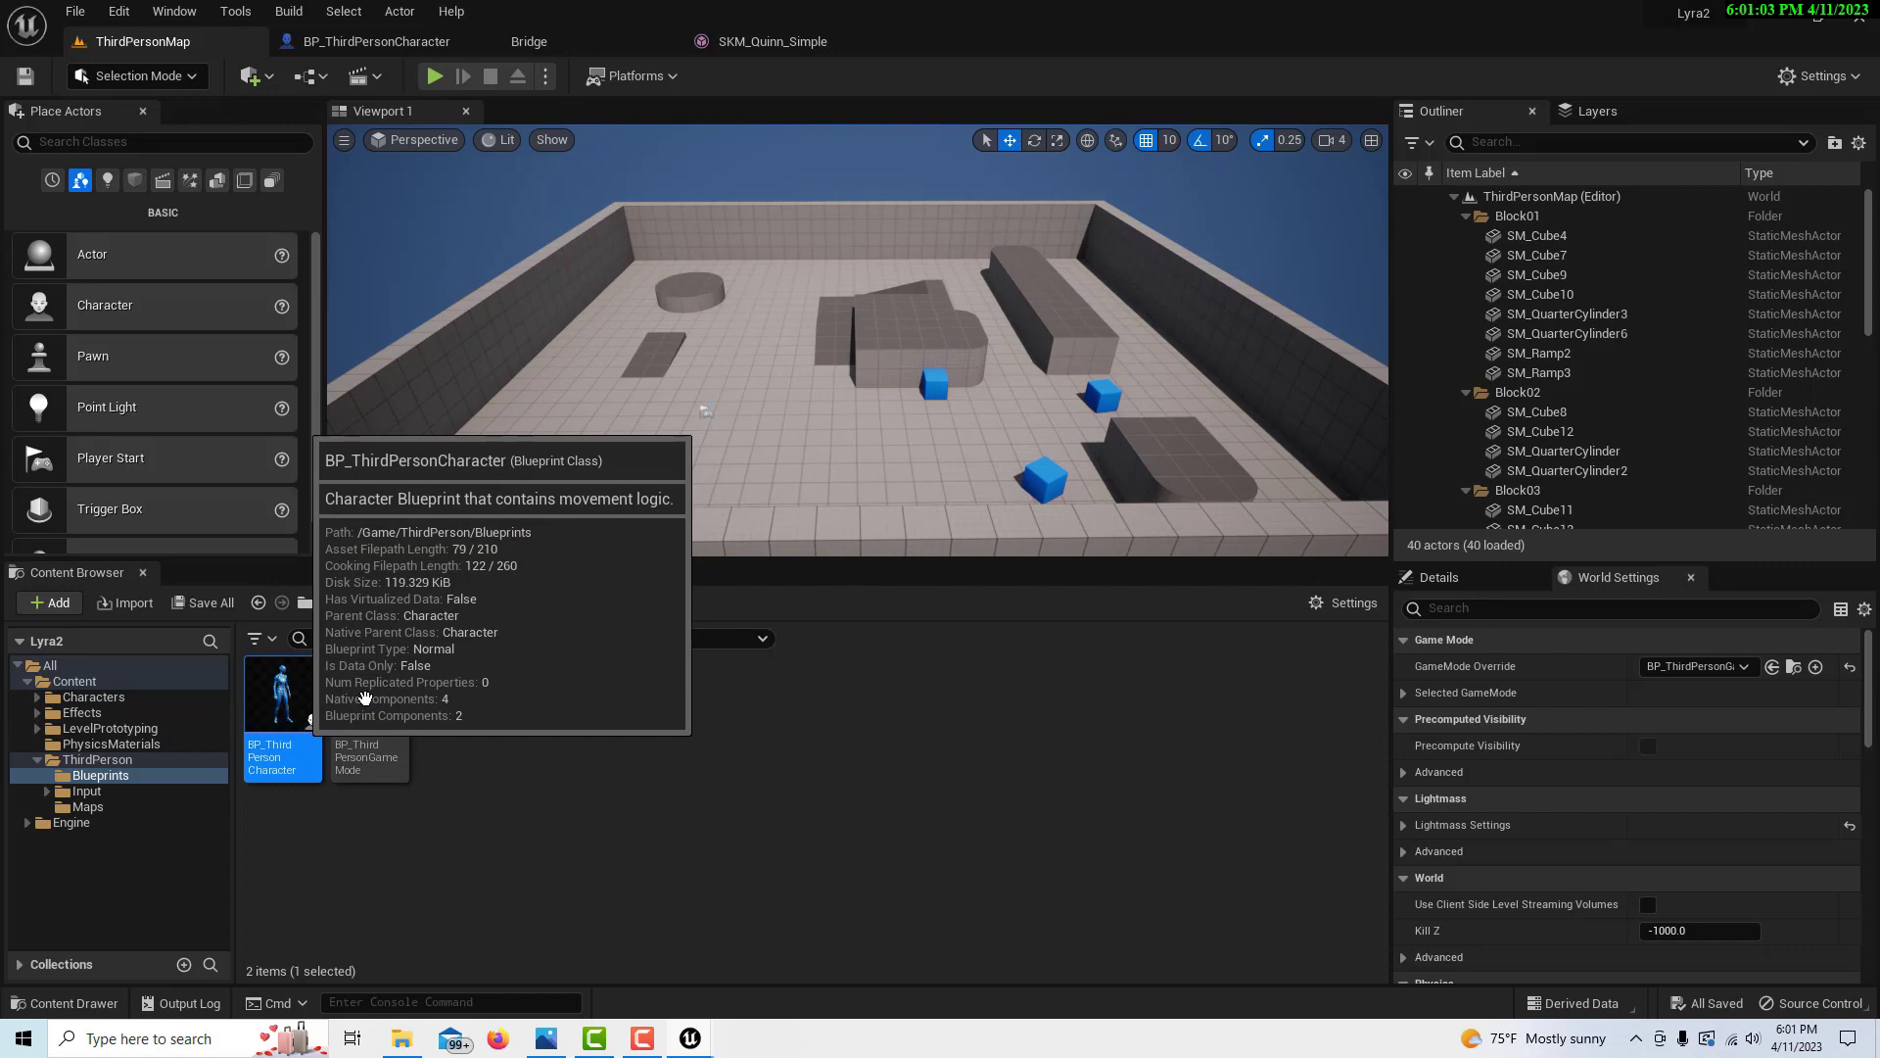
# Play ThirdPersonMap in the editor, walking forward with W and jumping with Space
pyautogui.click(436, 74)
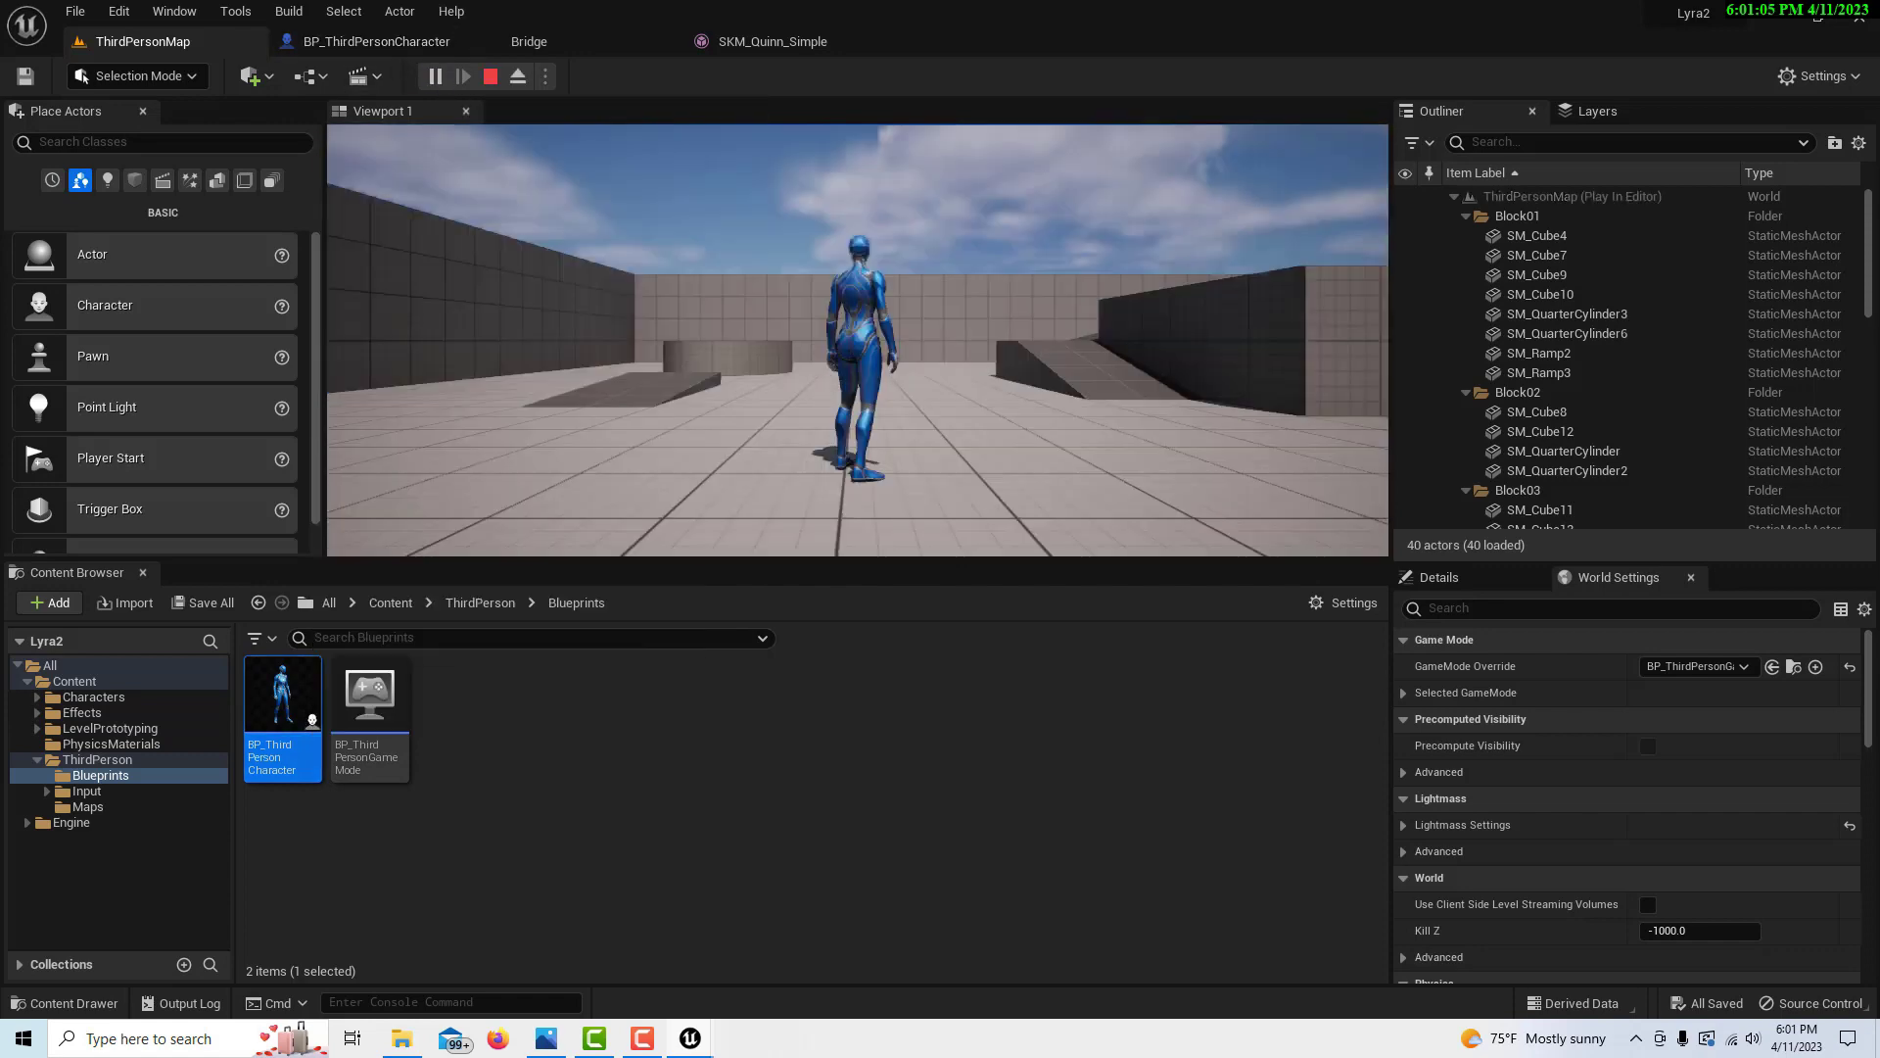
pyautogui.press('w')
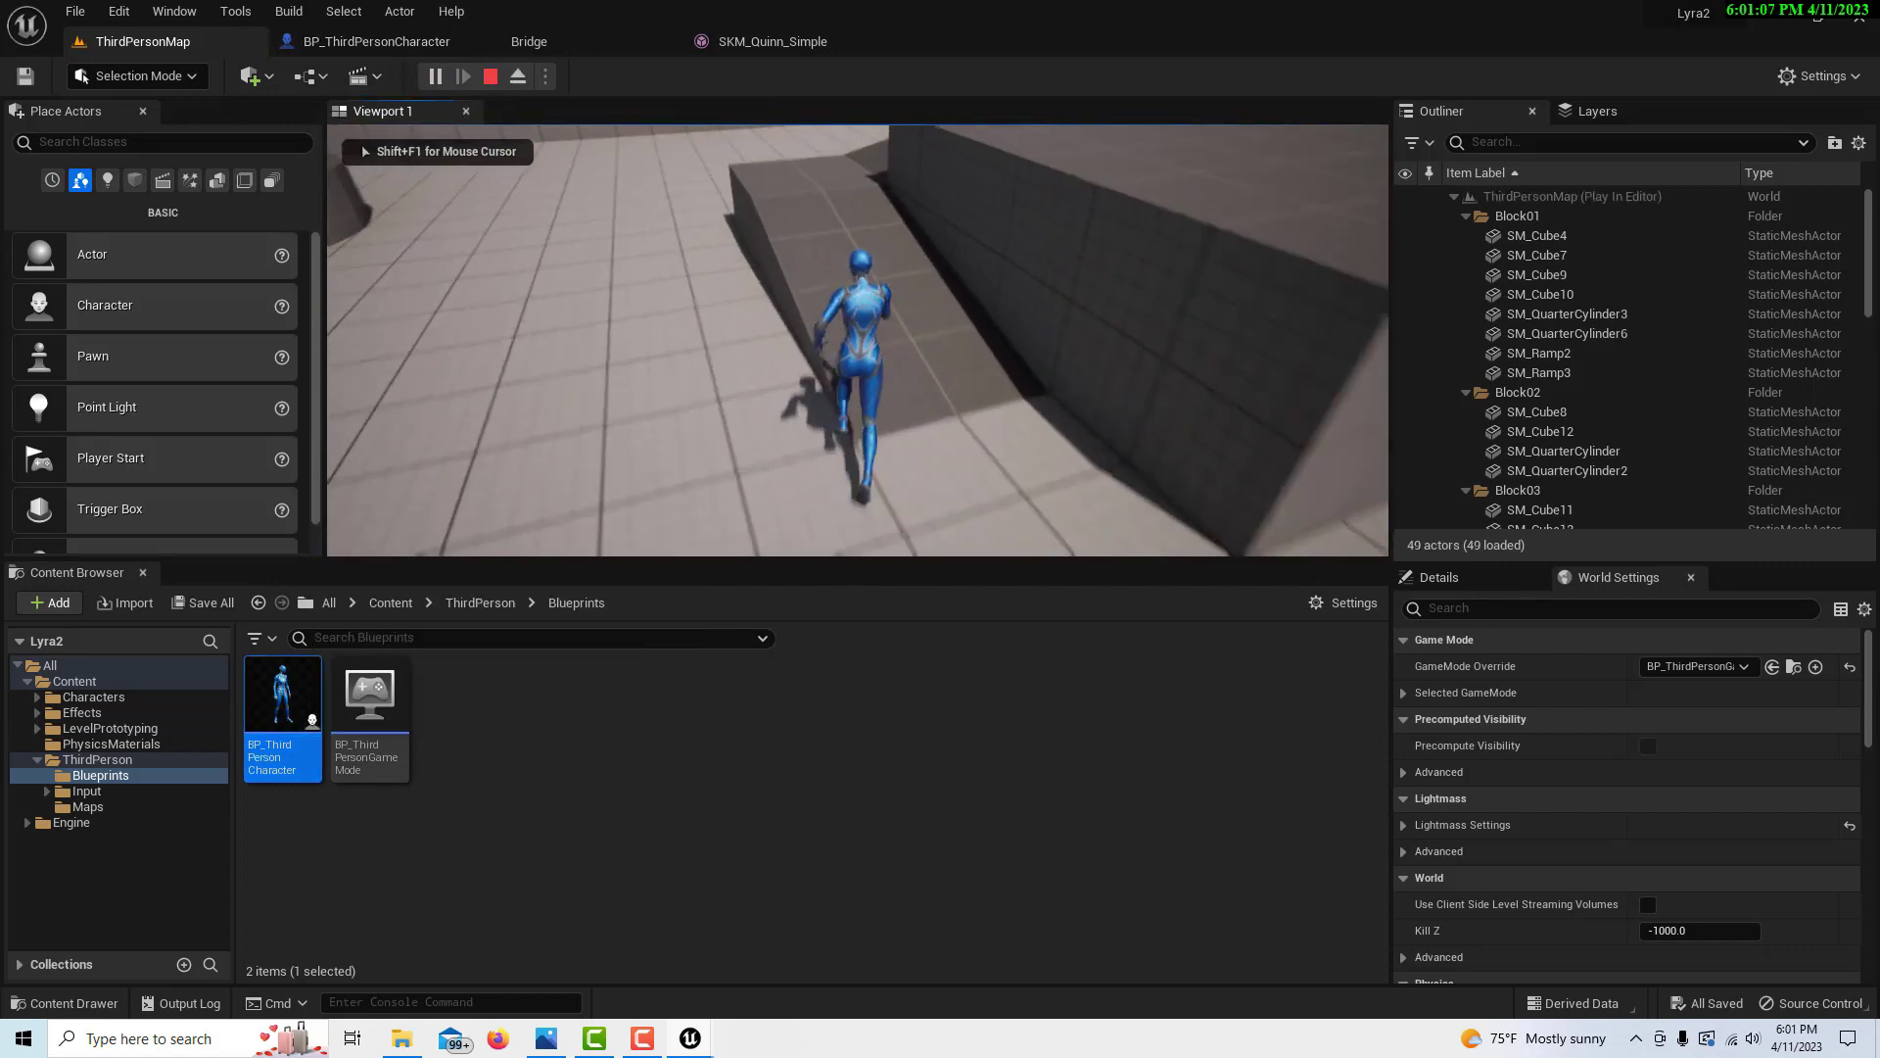
pyautogui.press('space')
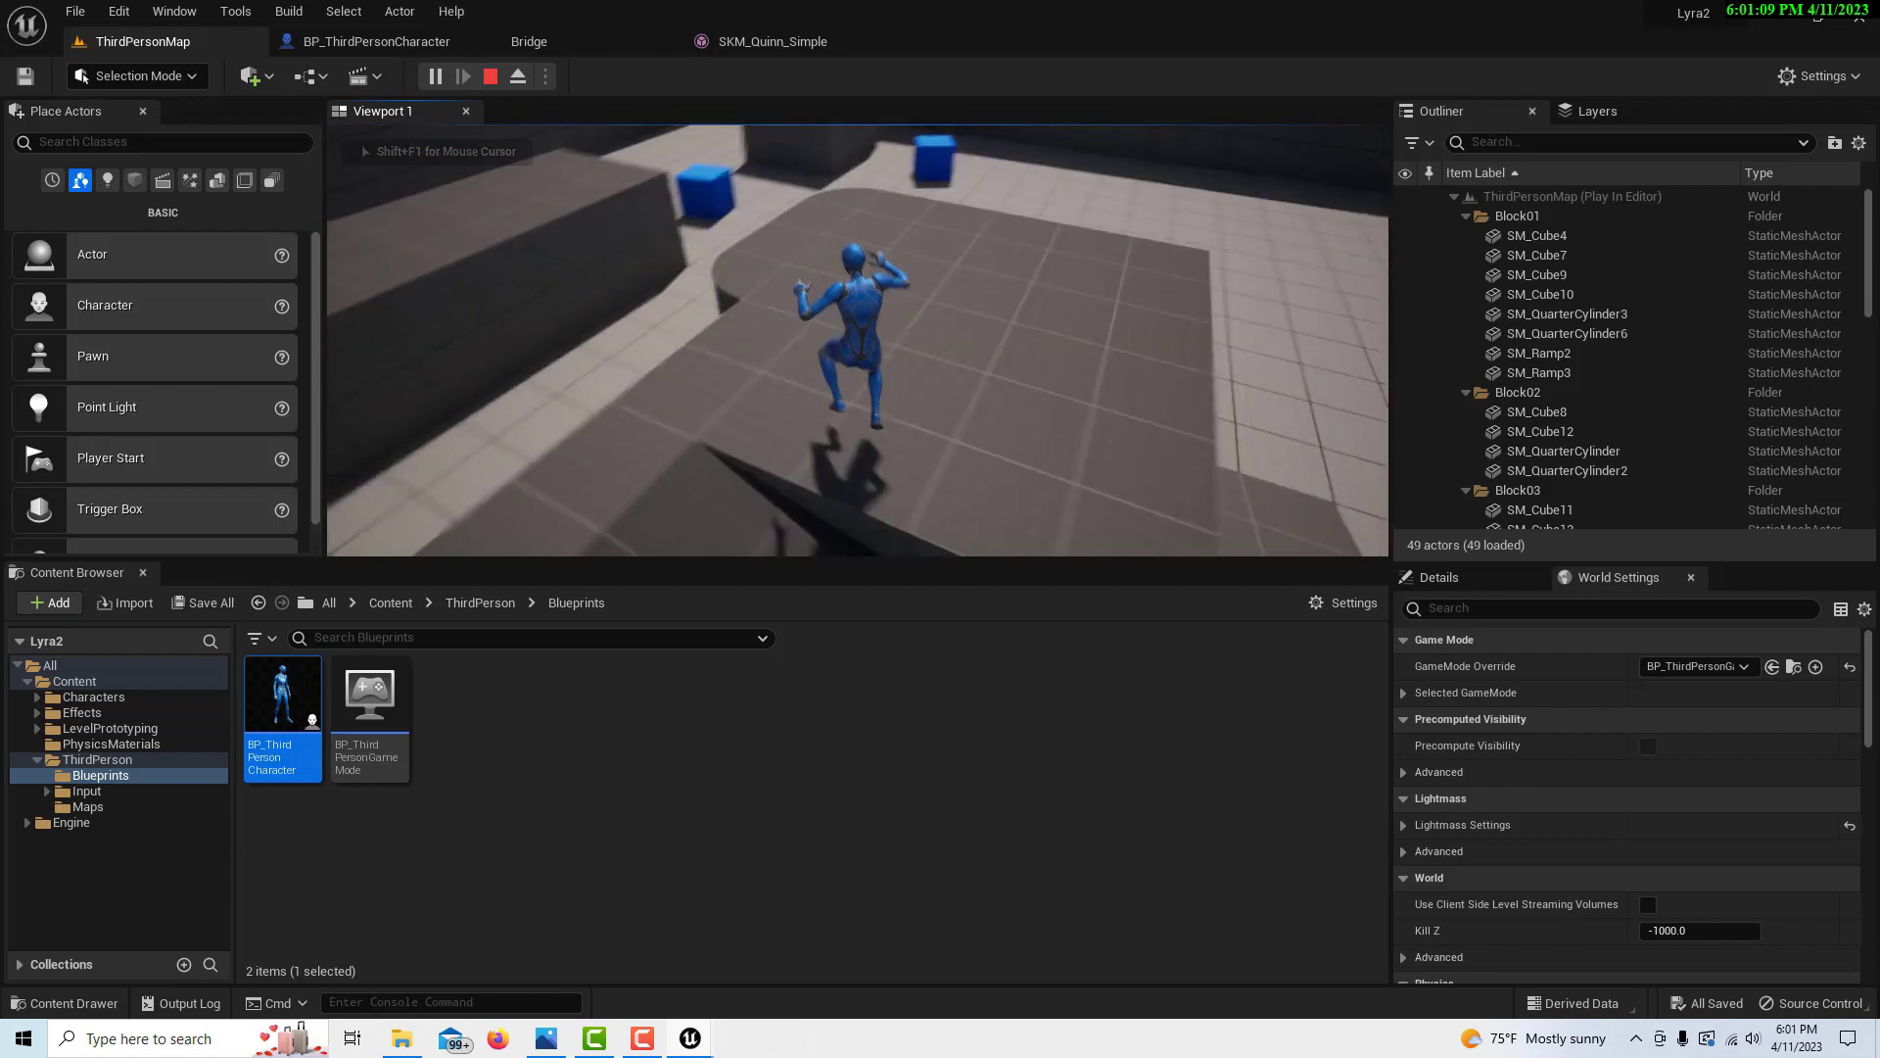